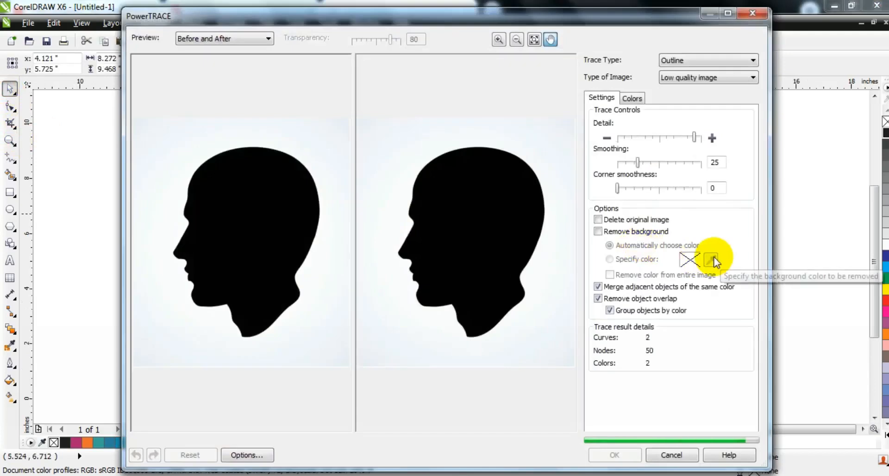
Accept the outline trace of the head image and pull the ungrouped black silhouette out beside the page
left_click(616, 456)
left_click(328, 63)
left_click(271, 173)
left_click_drag(428, 232, 190, 226)
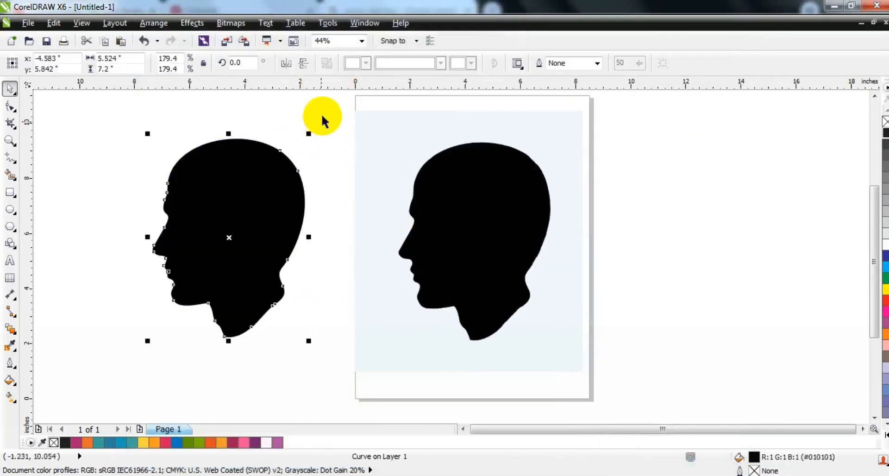
Delete the original image and the traced background, and move the head silhouette back onto the page
left_click_drag(480, 254, 618, 379)
key("Delete")
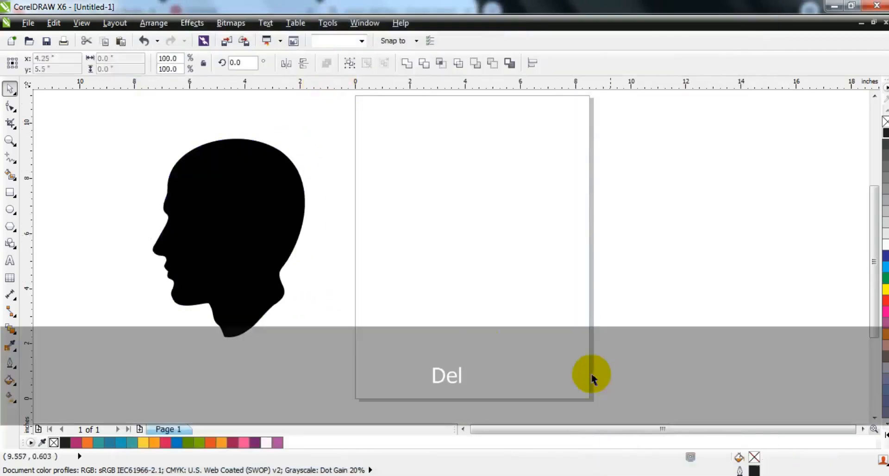
left_click_drag(182, 265, 424, 260)
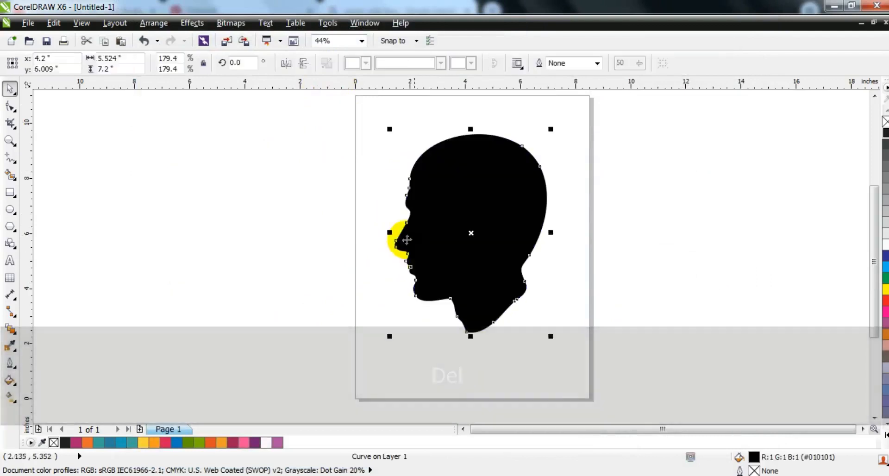
Give the traced head a 1.5 pt outline and remove its fill
left_click(597, 63)
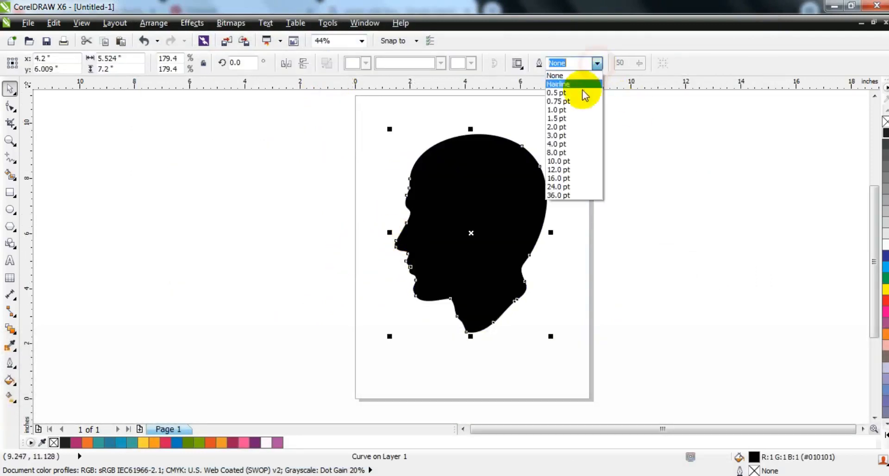
left_click(575, 119)
left_click(886, 121)
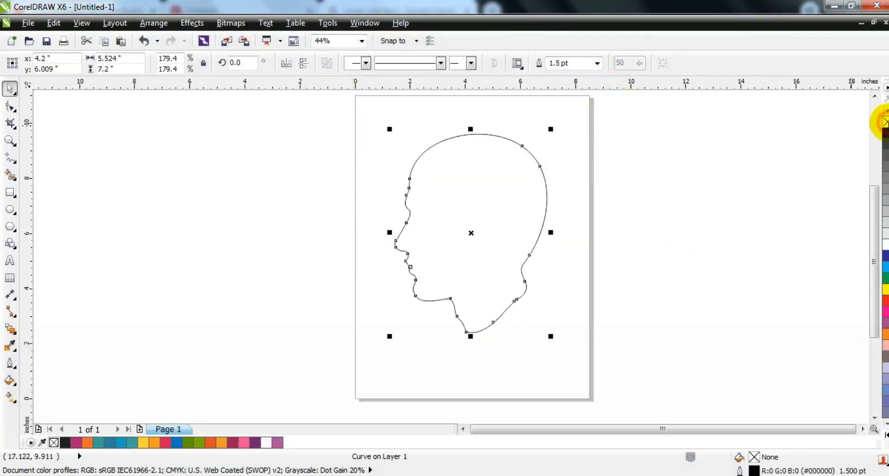
left_click(676, 184)
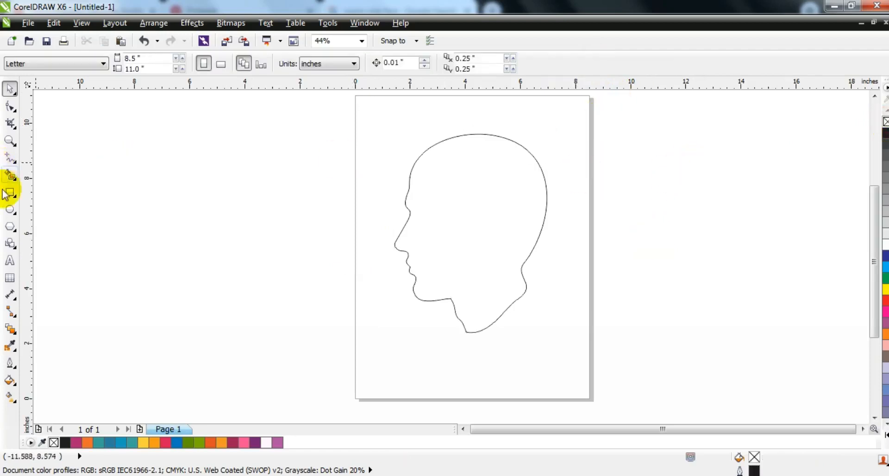
Draw a circle about 5.01 inches in diameter beside the page and give it a red outline
left_click(10, 212)
left_click_drag(162, 145, 213, 284)
left_click(8, 90)
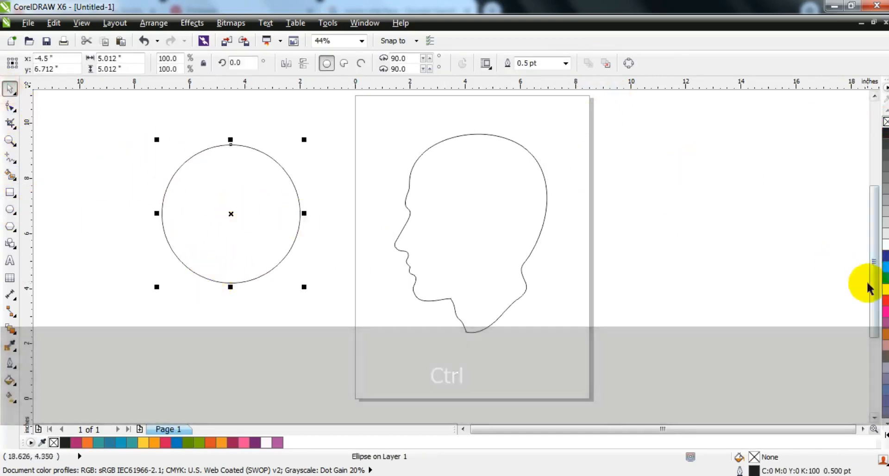
right_click(885, 300)
Fit the red circle over the head's cranium, enlarging it to about 5.08 inches, and check the overlap
left_click_drag(253, 217, 498, 200)
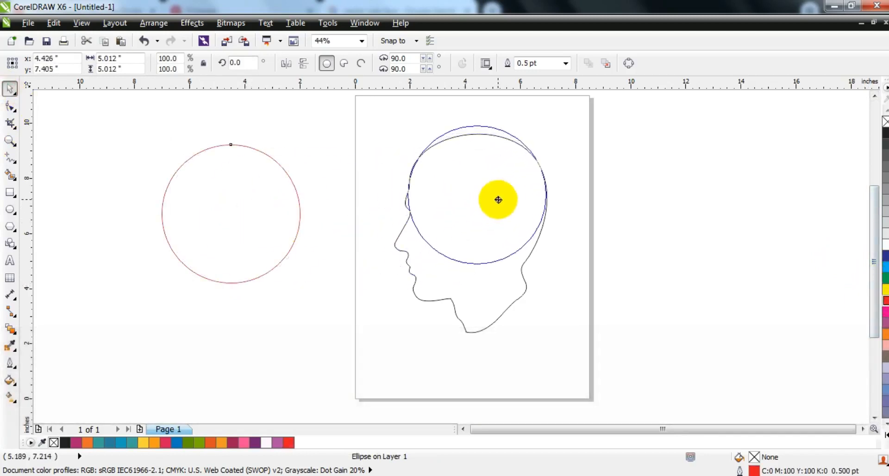
left_click_drag(498, 200, 496, 198)
left_click_drag(549, 268, 550, 268)
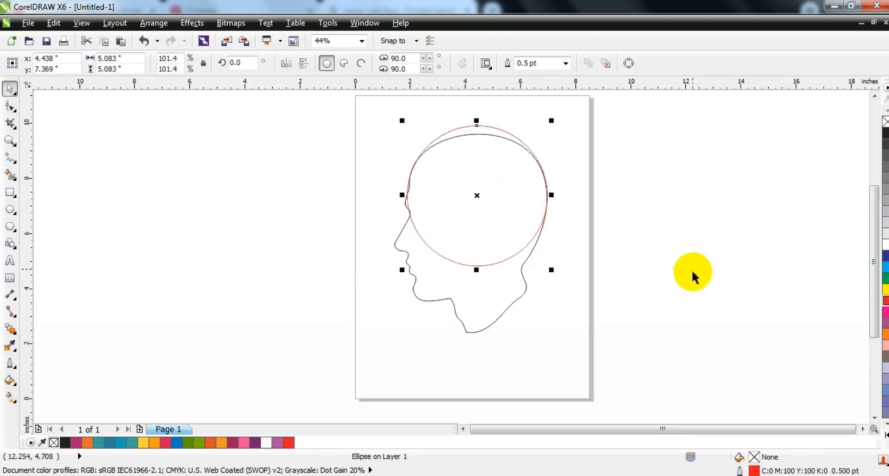
left_click(9, 140)
left_click_drag(373, 125, 593, 296)
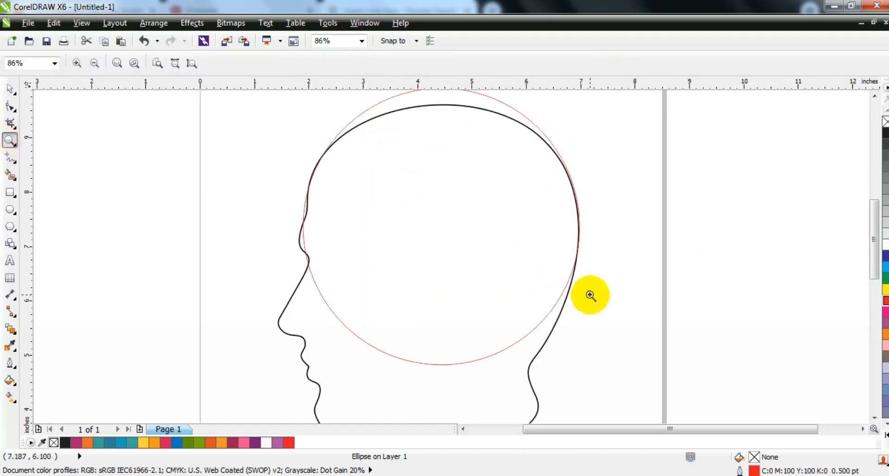
right_click(486, 250)
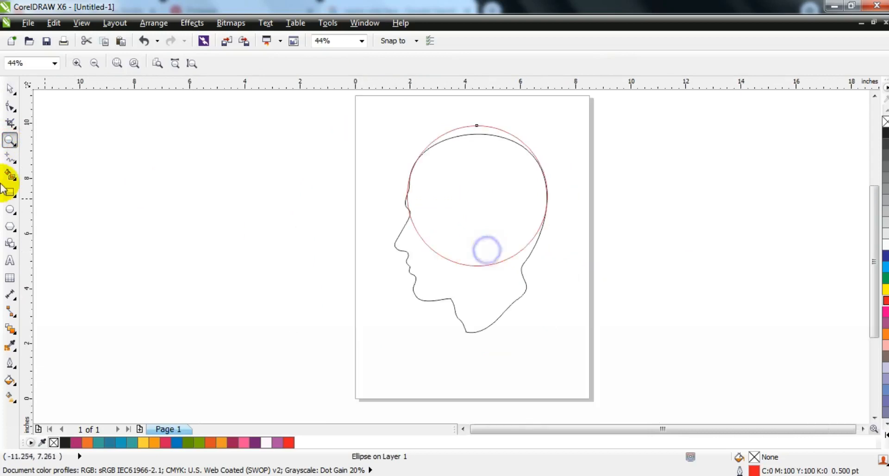
Smart-fill the crown gap, the cranium interior and the lower face area with black
left_click(9, 176)
left_click(460, 131)
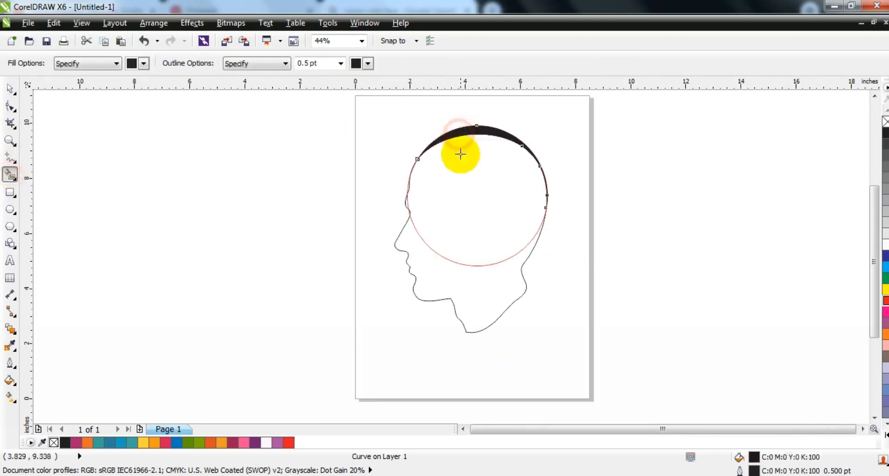
left_click(460, 162)
left_click(429, 257)
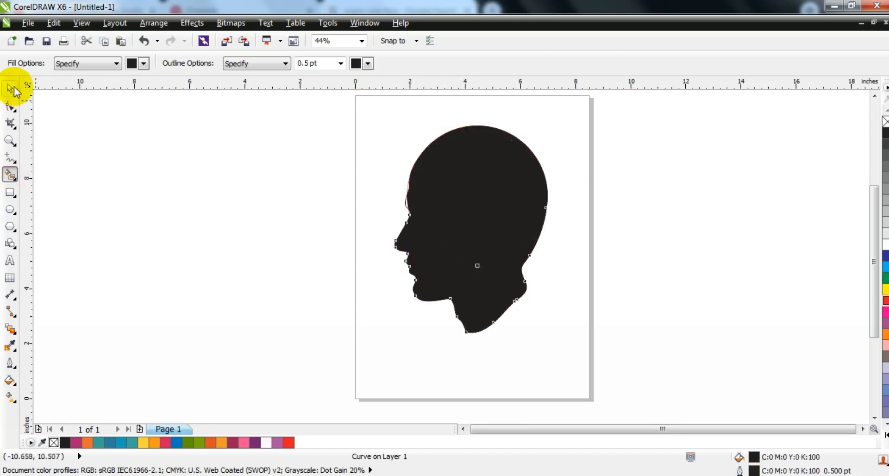
Weld the black-filled areas into one head silhouette and move it aside from the original outlines
left_click(10, 88)
left_click(47, 159)
left_click(480, 137)
left_click(452, 265, "shift")
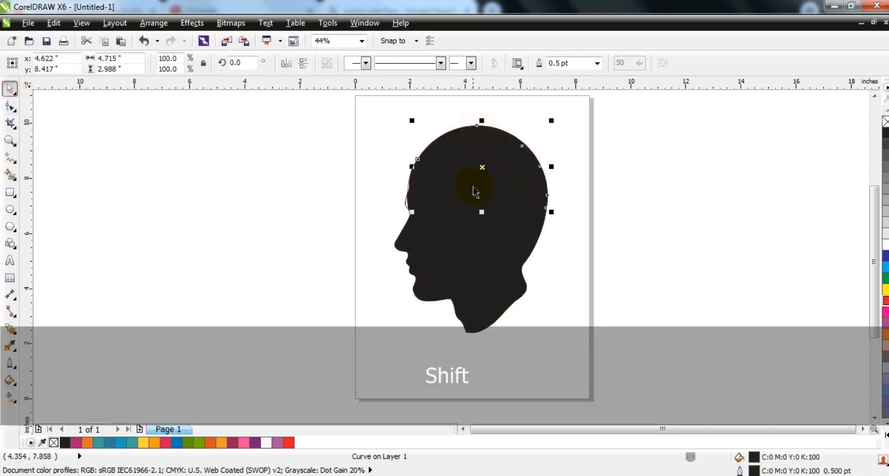
left_click(407, 64)
left_click_drag(463, 165, 328, 165)
Delete the original head outline and place the welded silhouette behind the red circle on the page
left_click_drag(387, 105, 527, 327)
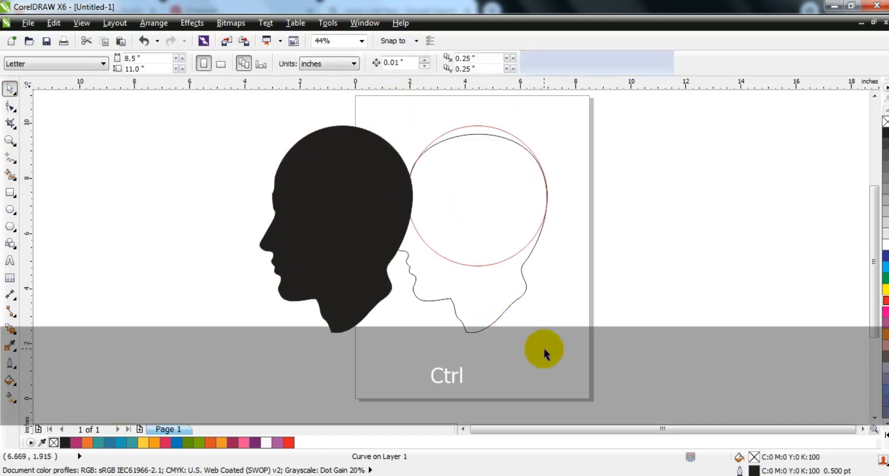
left_click(522, 299)
key("Delete")
left_click_drag(382, 247, 516, 253)
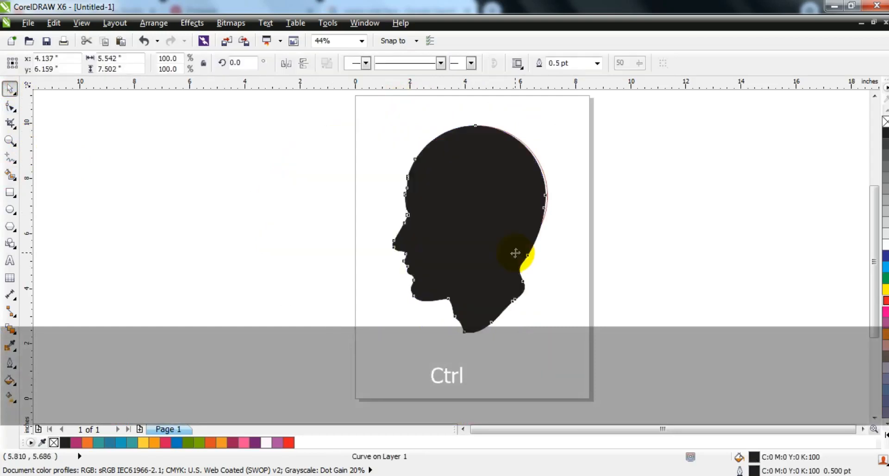
Fill the circle white, shrink it to about 3.68 inches in diameter and position it inside the cranium
left_click(498, 245)
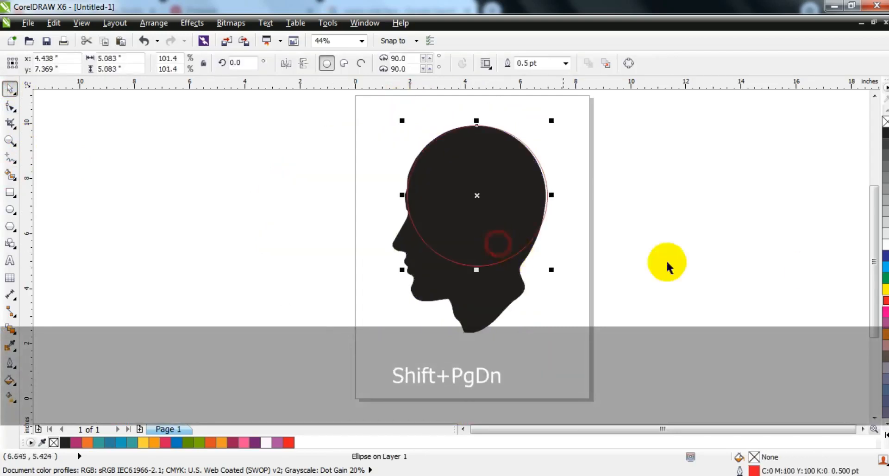
left_click(884, 246)
left_click_drag(552, 120, 526, 146)
left_click_drag(499, 184, 501, 187)
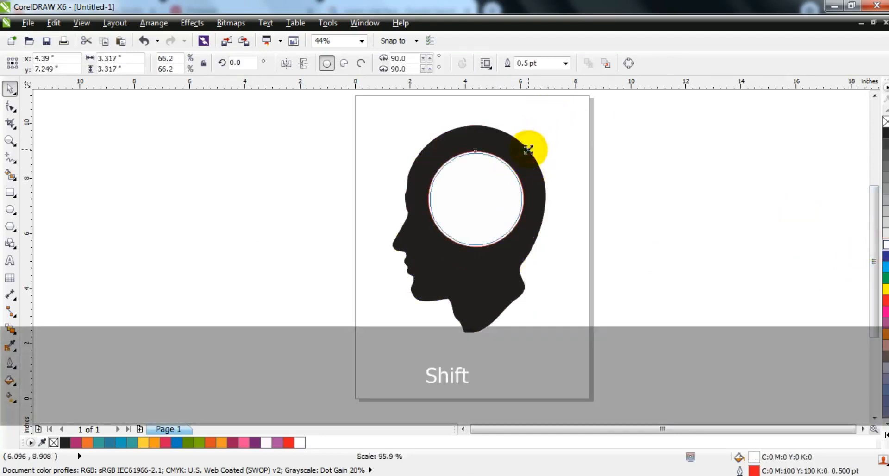
left_click_drag(500, 186, 498, 180)
left_click_drag(524, 244, 530, 265)
left_click_drag(424, 247, 421, 251)
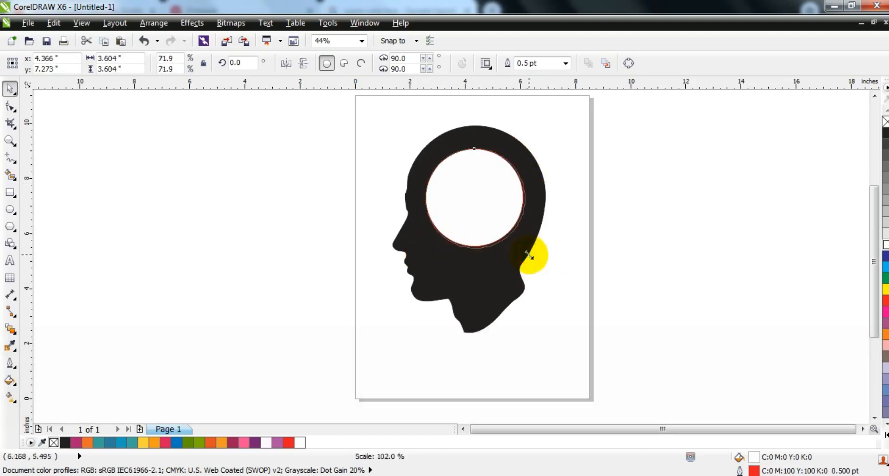
left_click_drag(530, 261, 533, 258)
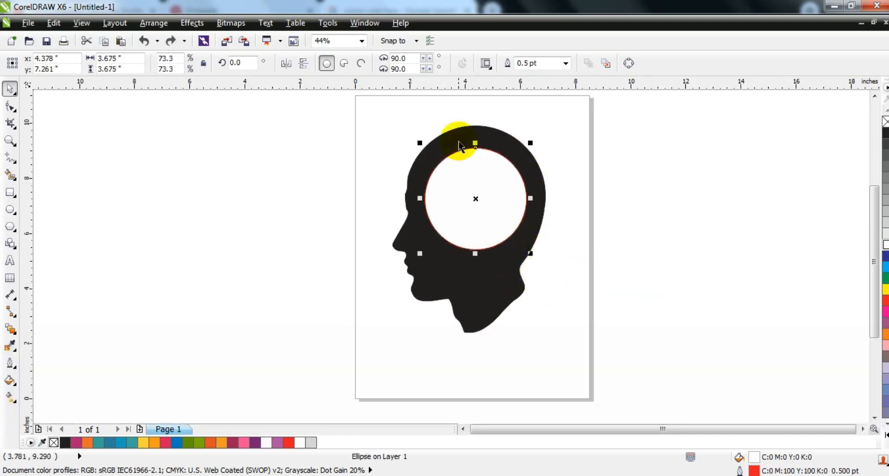
Combine the circle with the head silhouette and style the result with no fill and a 2.0 pt outline
left_click(458, 141, "shift")
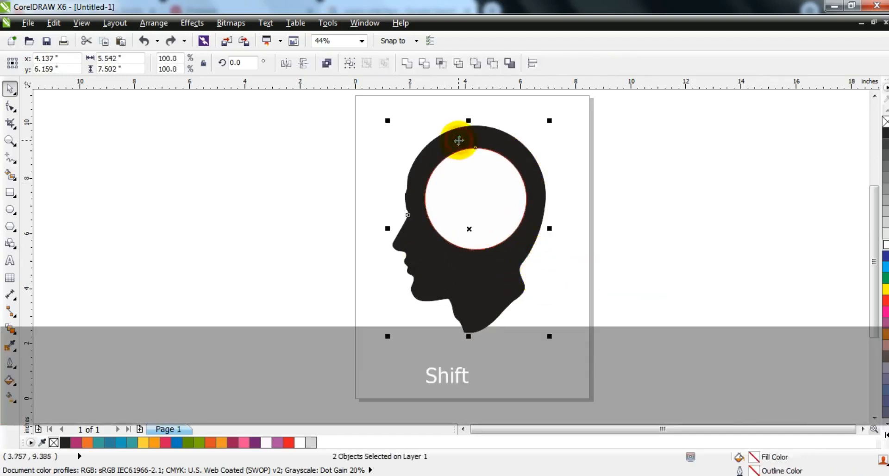
left_click(326, 63)
left_click(884, 122)
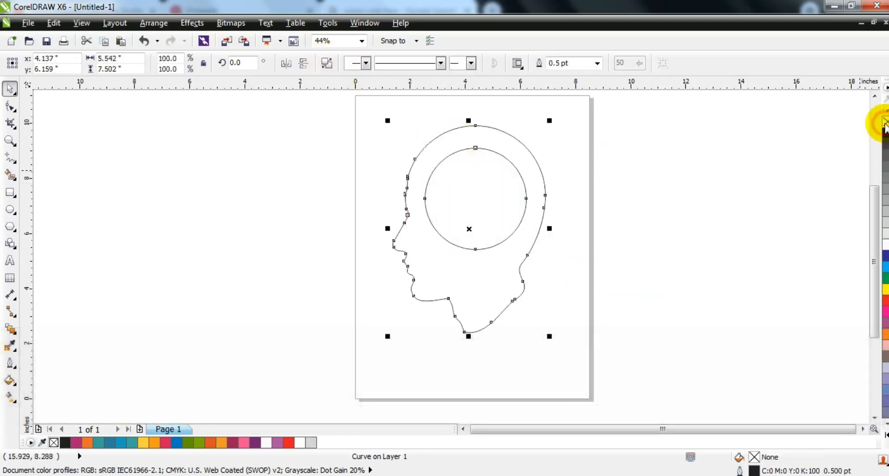
left_click(597, 63)
left_click(574, 136)
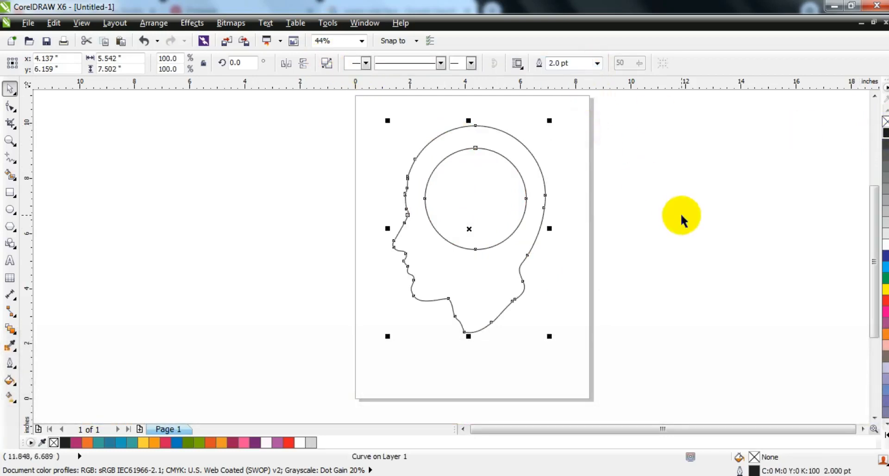
left_click(682, 213)
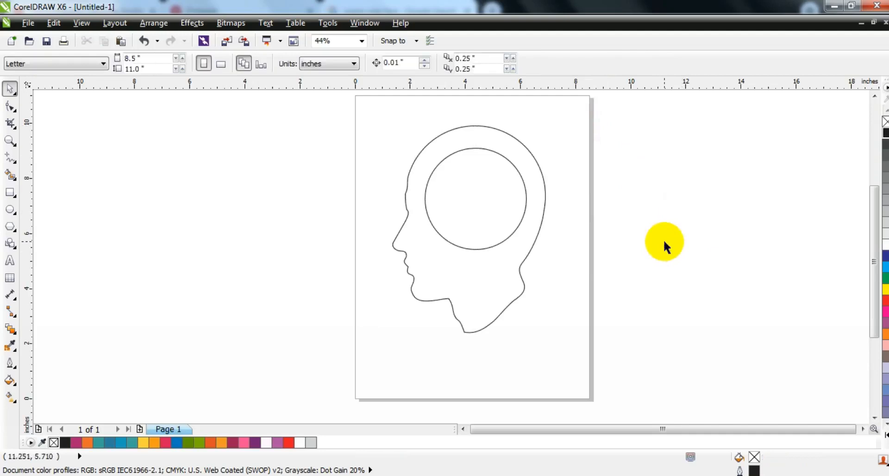
Delete the surplus nodes along the forehead to smooth the head's contour
left_click(10, 139)
left_click_drag(350, 129, 628, 338)
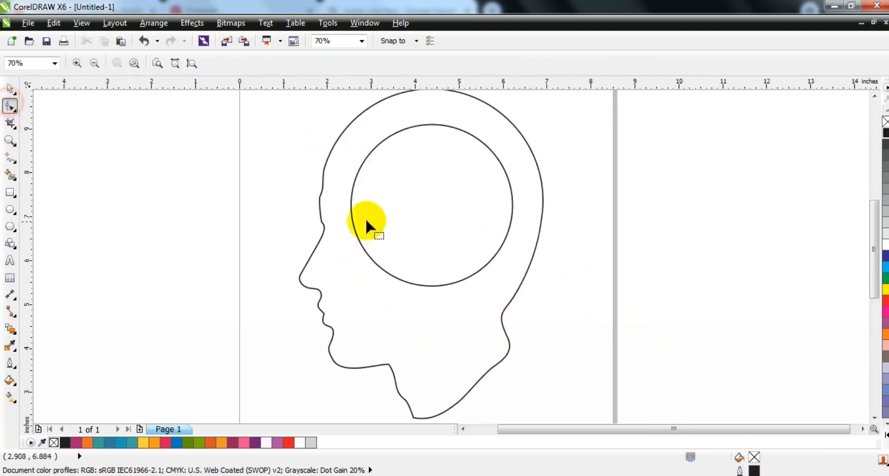
left_click(321, 194)
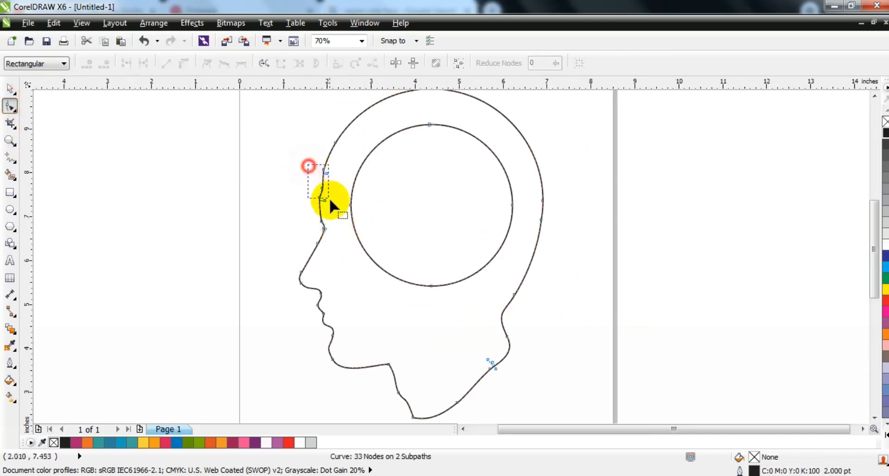
left_click_drag(330, 201, 332, 203)
key("Delete")
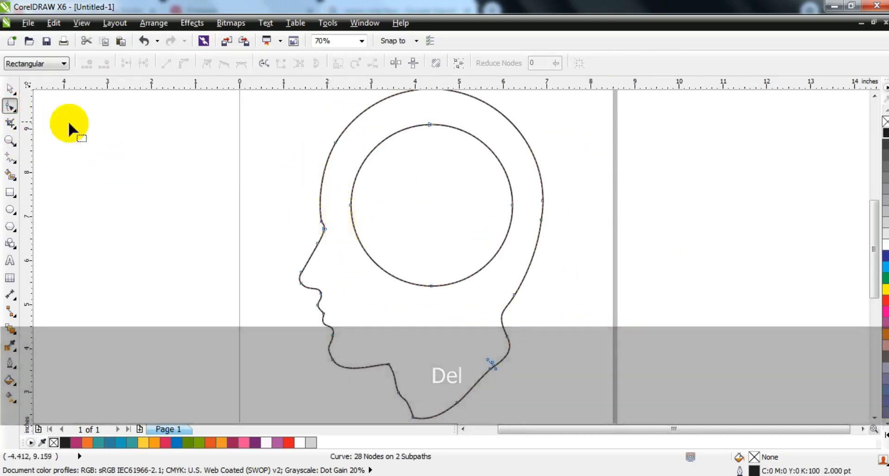
left_click(10, 88)
left_click(96, 214)
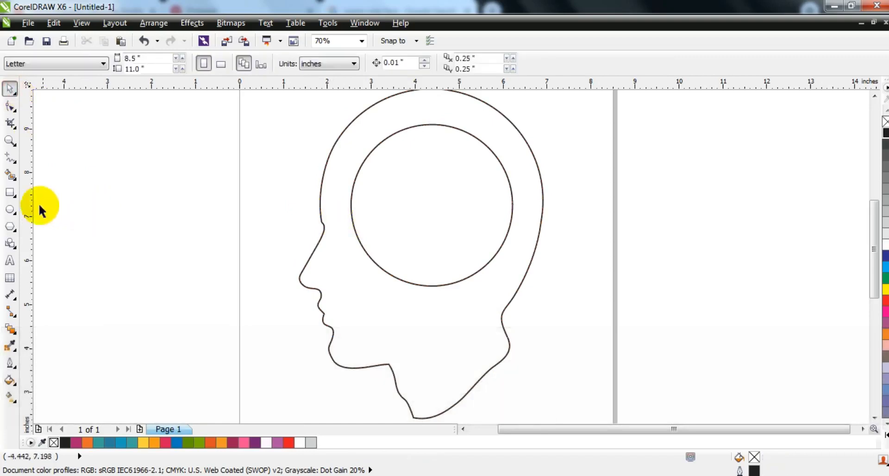
Draw a square about 1.83 inches wide beside the head and rotate it 45 degrees into a diamond
left_click(11, 192)
left_click_drag(127, 146, 164, 226)
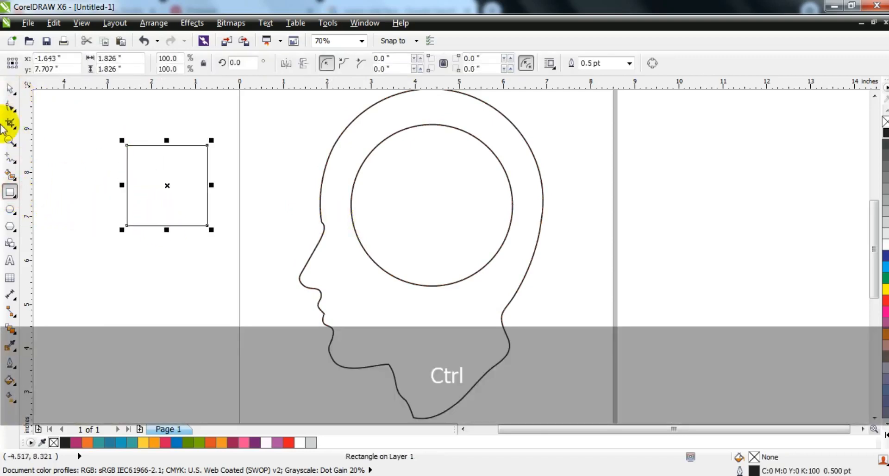
left_click(9, 93)
left_click(164, 168)
left_click_drag(209, 138, 193, 186)
Convert the diamond to curves, delete its bottom node to make a triangle, and stretch it to about 2.58 by 1.38 inches
left_click(10, 107)
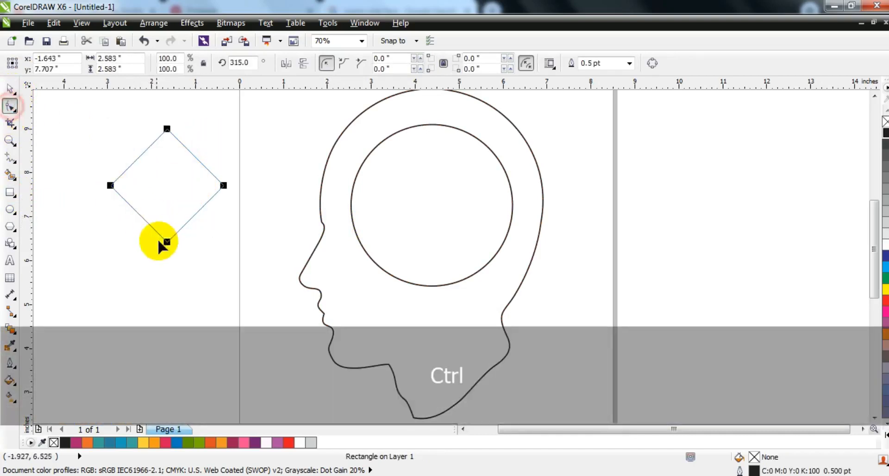
key("ctrl+q")
double_click(166, 241)
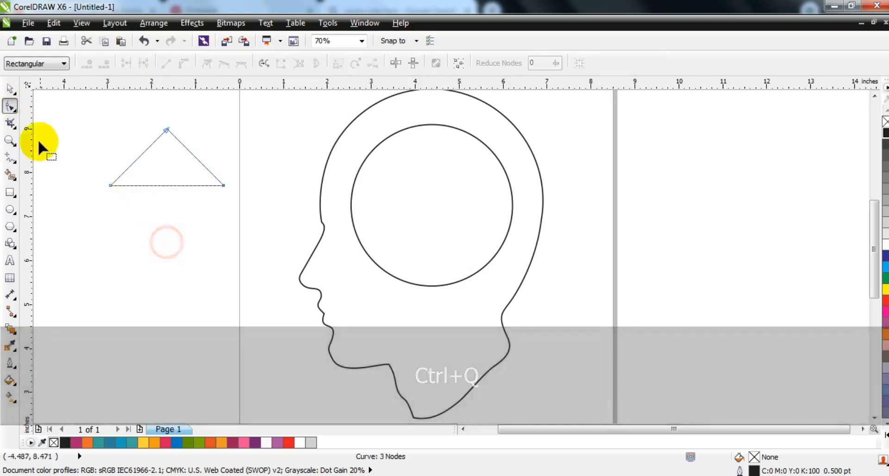
left_click(10, 90)
left_click_drag(227, 189, 207, 178)
left_click_drag(167, 131, 230, 117)
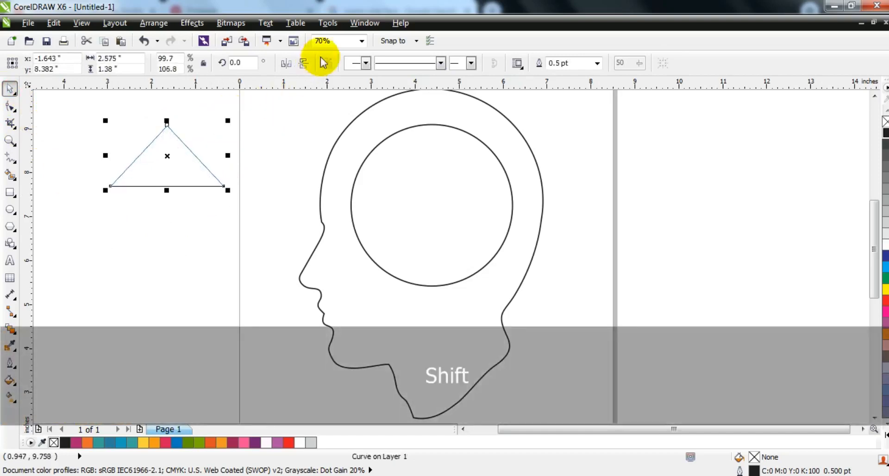
Round the triangle's corners by applying a 0.14-inch fillet
left_click(356, 24)
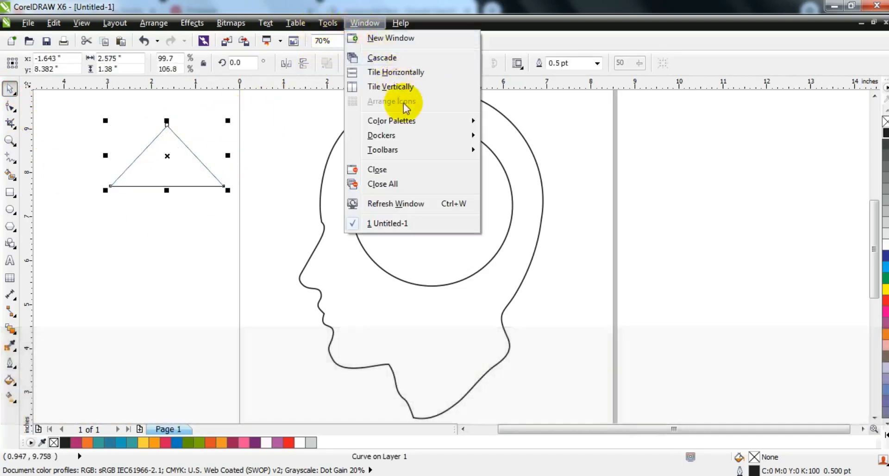
mouse_move(404, 137)
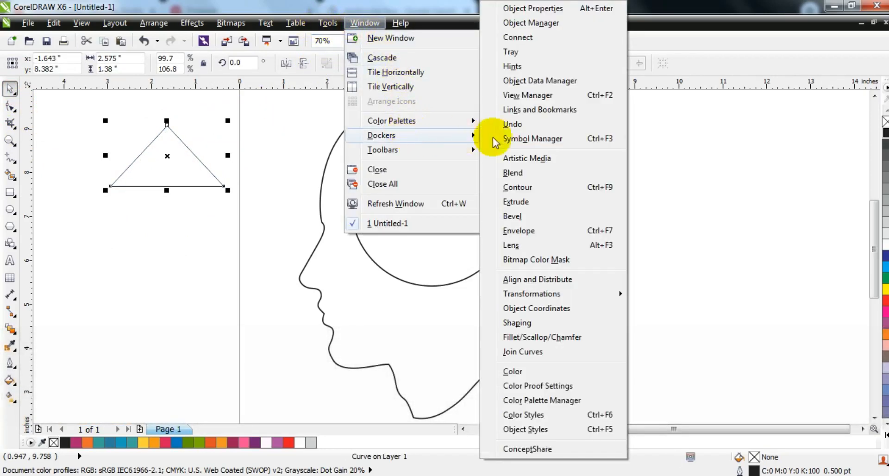
left_click(520, 338)
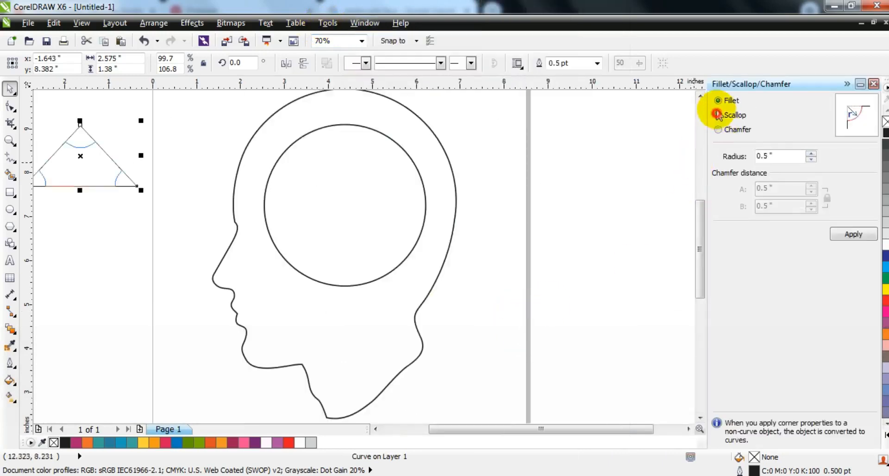
left_click(718, 102)
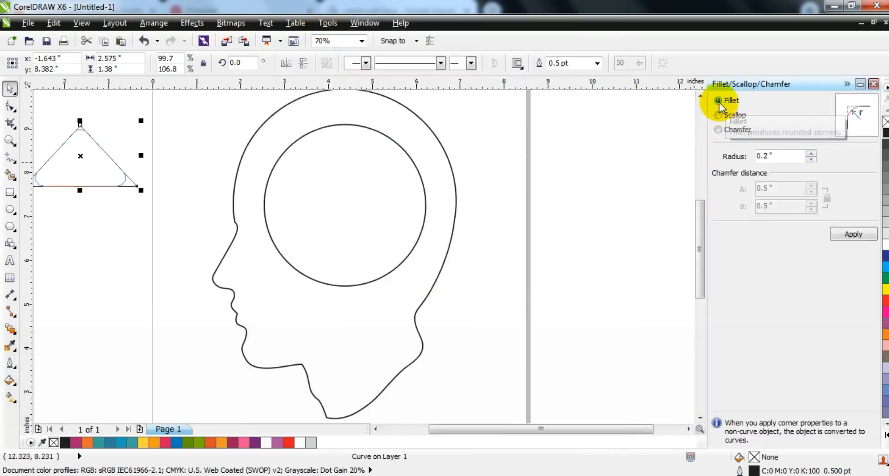
left_click(811, 160)
left_click(853, 233)
Move the rounded triangle onto the forehead between the head outline and the circle, rotated to 335 degrees, and close the fillet settings
left_click_drag(109, 179, 287, 199)
left_click(283, 173)
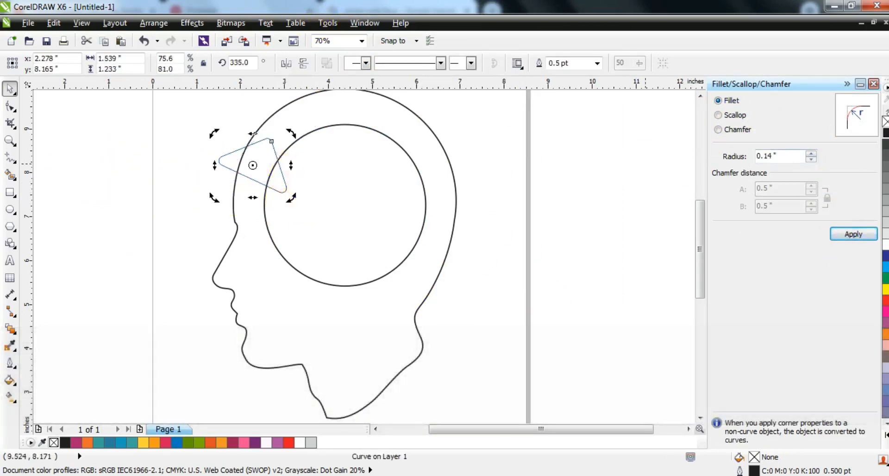
left_click(873, 84)
Give the forehead triangle a red 1.5 pt outline and shrink it to about 1.32 by 1.06 inches
right_click(885, 303)
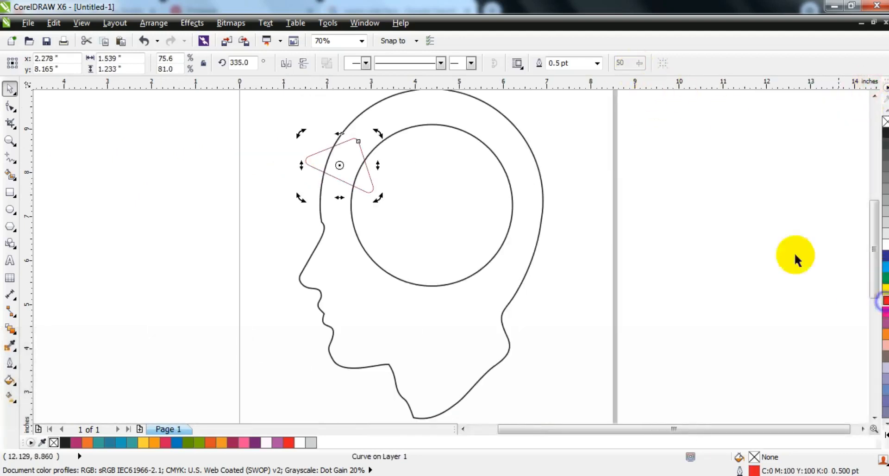
left_click(597, 63)
left_click(571, 119)
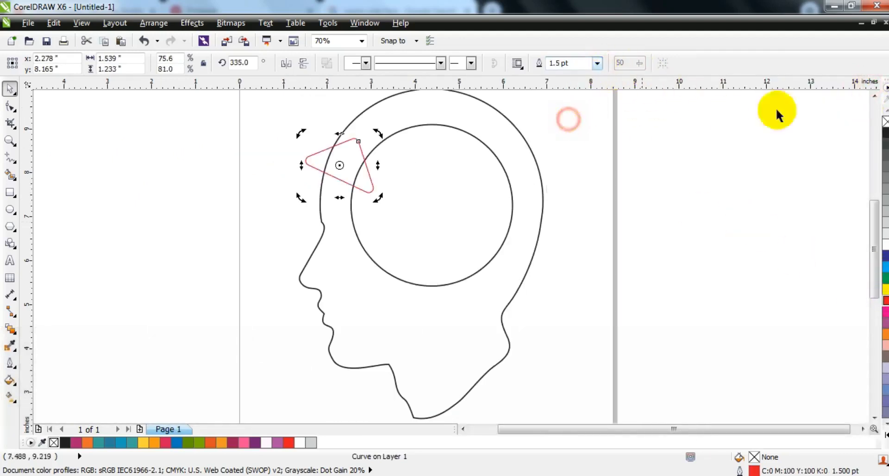
left_click(874, 95)
left_click(354, 218)
left_click(370, 222)
left_click_drag(378, 231, 374, 223)
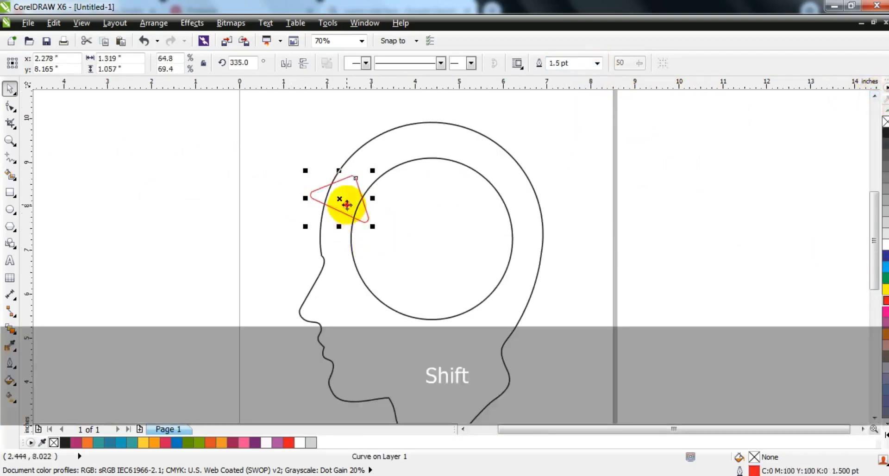
Copy the forehead triangle to the crown of the head and rotate the copy to about 272 degrees
left_click_drag(343, 199, 430, 139)
left_click(429, 139)
left_click_drag(463, 165, 425, 174)
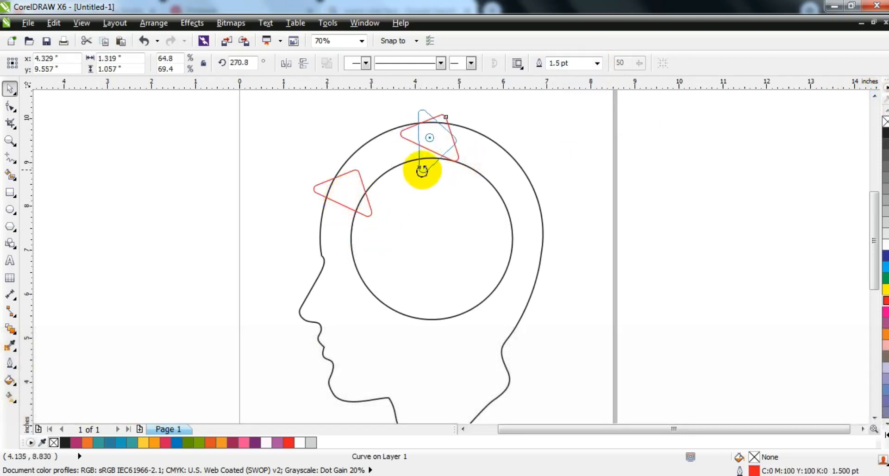
left_click_drag(422, 170, 422, 169)
key("Escape")
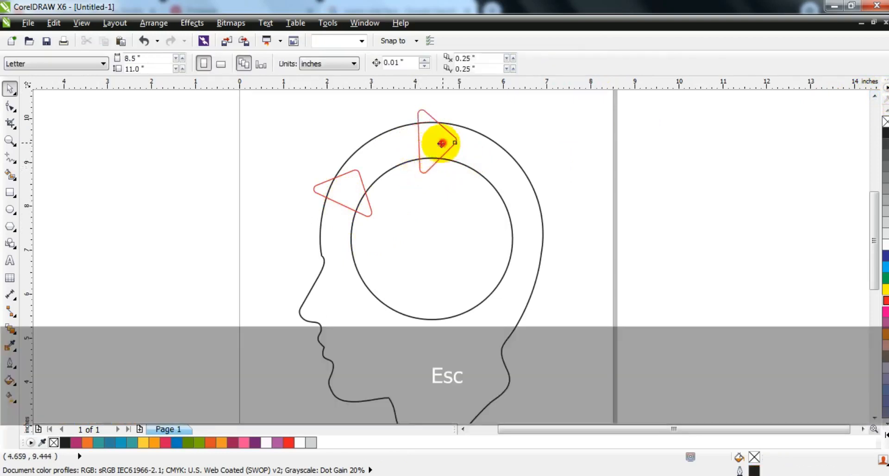
Shrink the crown triangle to about 0.77 by 1.26 inches and repeat the same scaling on the forehead triangle
left_click(446, 142)
left_click_drag(457, 105, 455, 110)
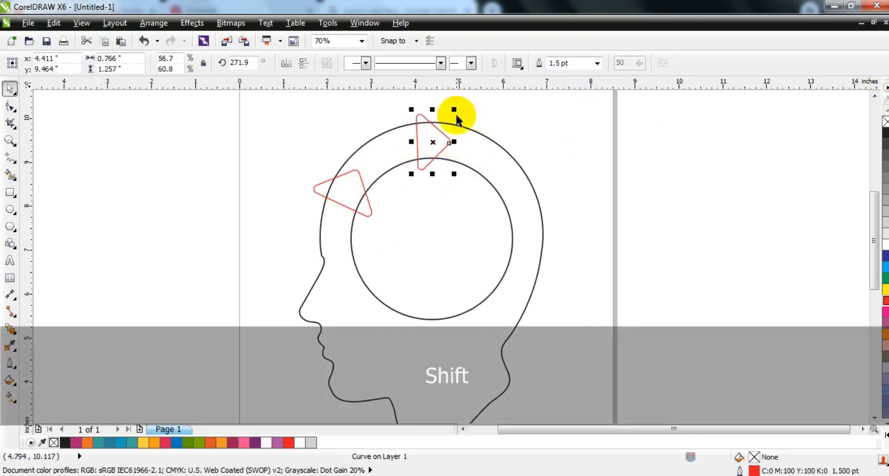
left_click(353, 179)
key("ctrl+r")
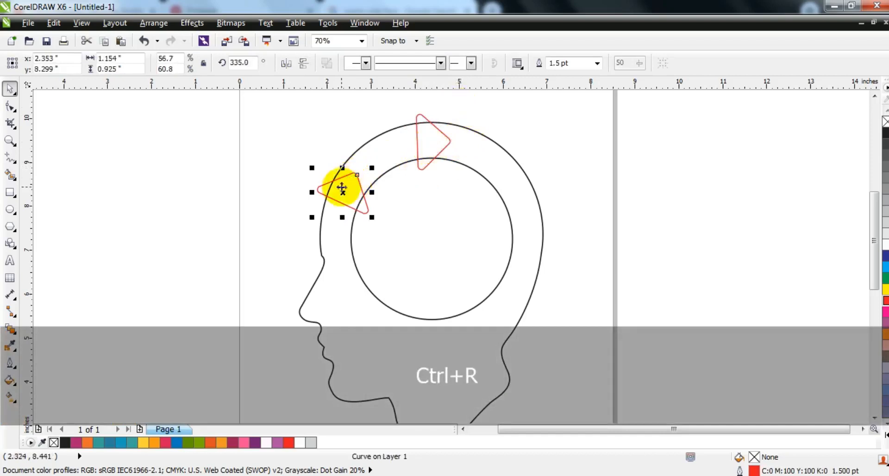
left_click(344, 188)
Copy the crown triangle to the upper back of the head and rotate the copy to about 214 degrees
left_click(435, 141)
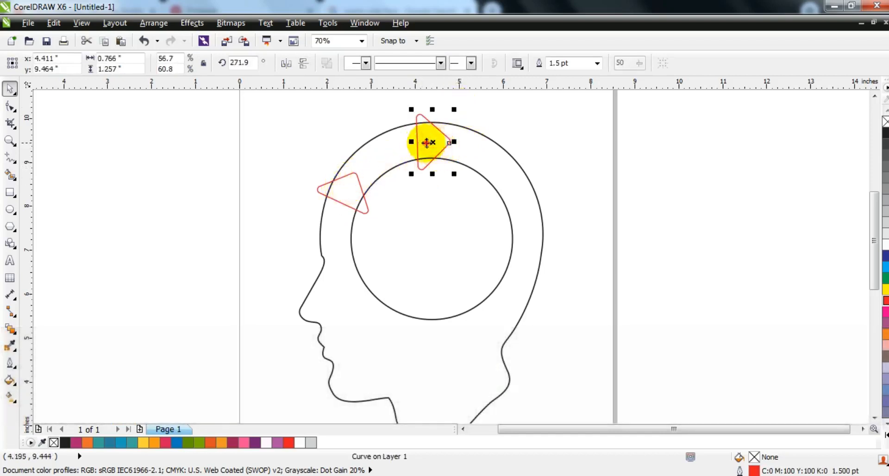
left_click_drag(426, 143, 508, 170)
left_click_drag(533, 135, 507, 171)
left_click(557, 174)
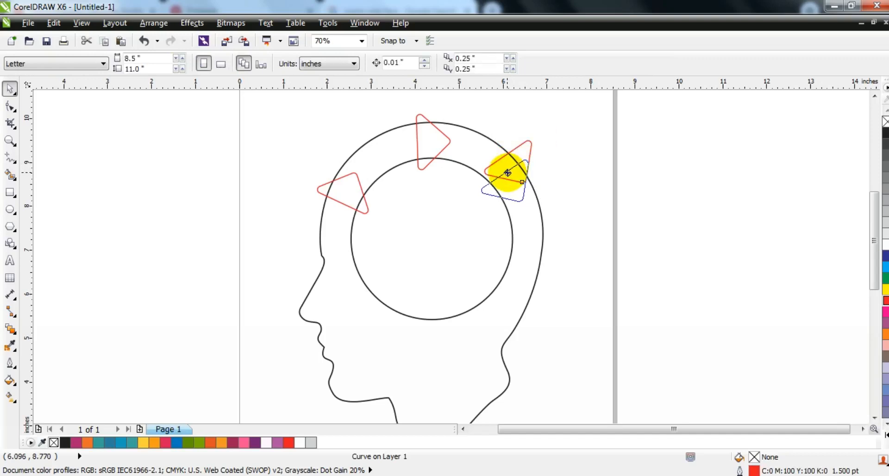
left_click_drag(508, 172, 508, 173)
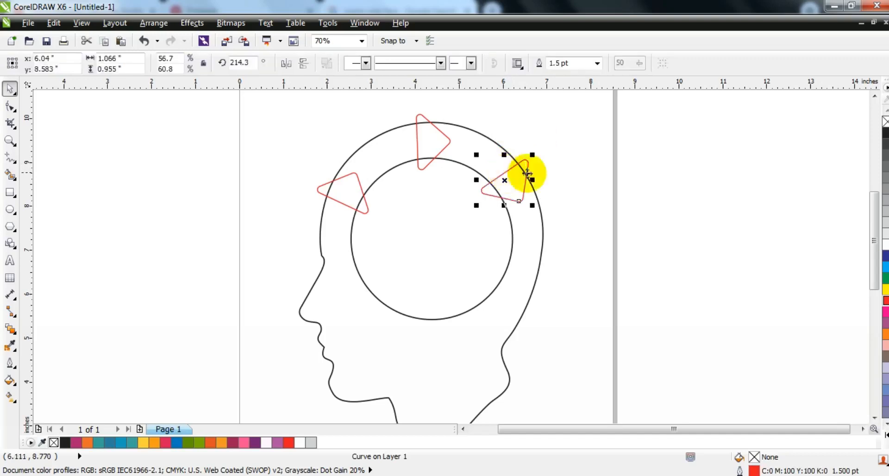
left_click(580, 175)
Place another triangle copy at the lower back of the head and rotate it to about 160 degrees
left_click(533, 236)
left_click_drag(550, 214, 556, 252)
left_click(567, 257)
left_click(528, 257)
left_click(575, 248)
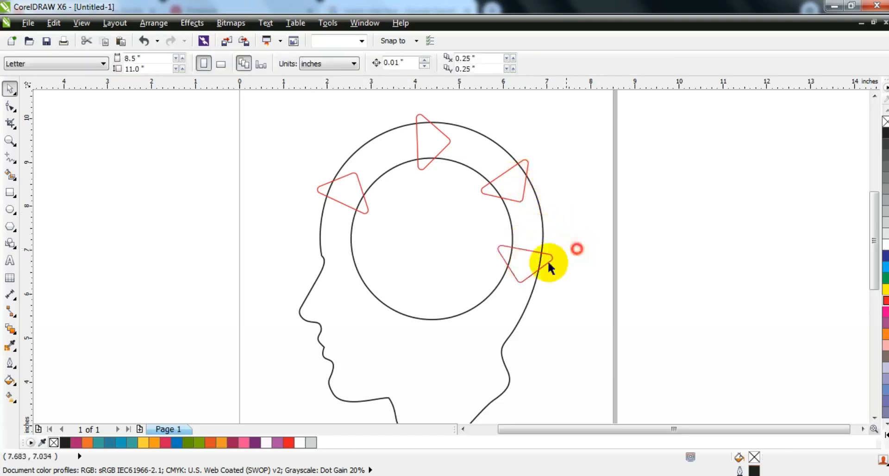
left_click(529, 265)
left_click(529, 265)
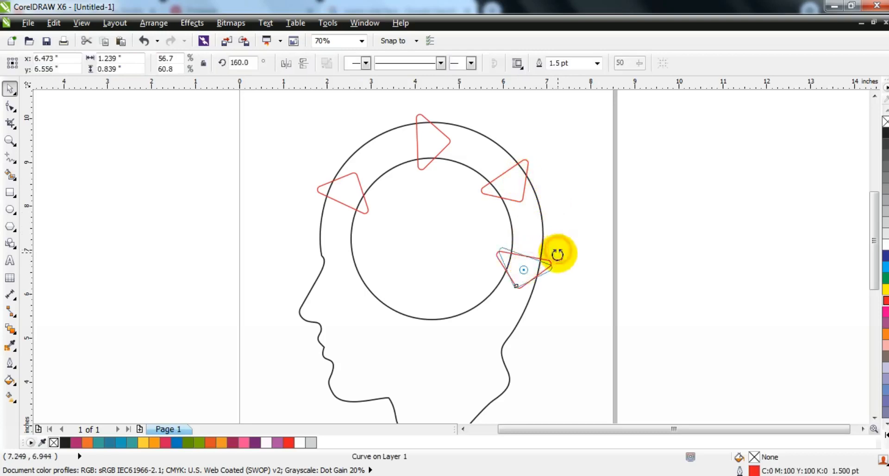
left_click_drag(558, 255, 558, 256)
left_click(589, 242)
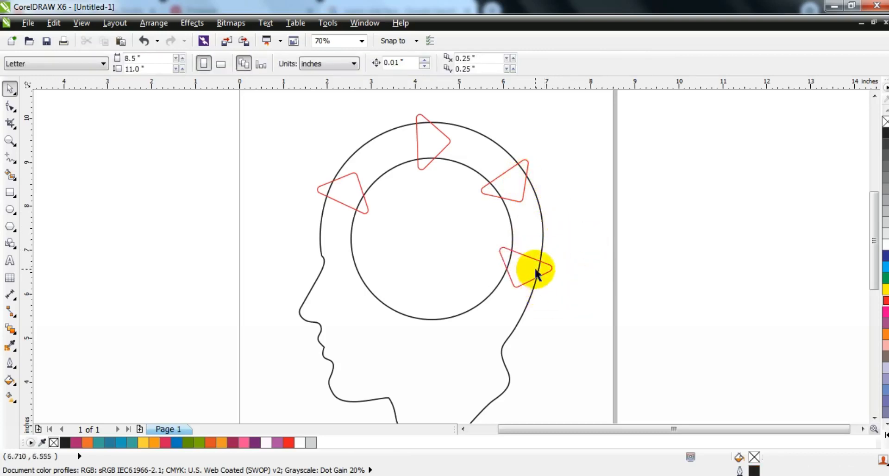
Shift the lower back triangle further down the head band and nudge the upper back triangle slightly down and outward
mouse_move(539, 270)
left_mouse_down()
mouse_move(542, 284)
mouse_move(532, 285)
left_mouse_up()
key("ctrl+z")
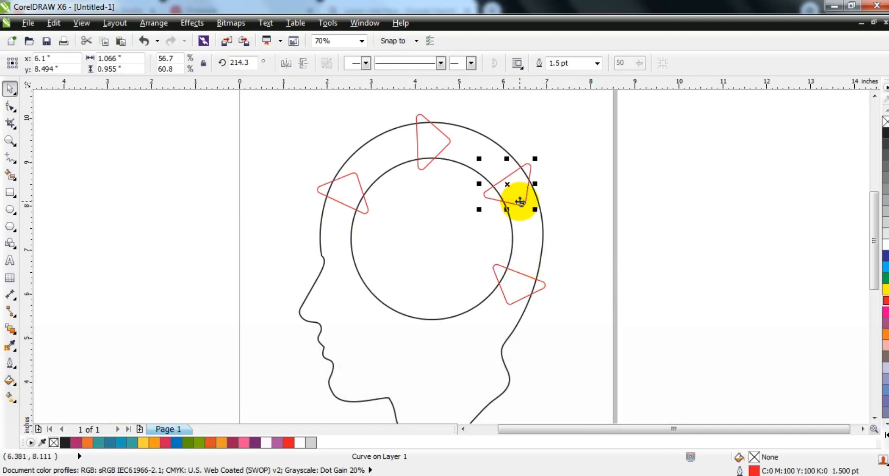
left_click(596, 199)
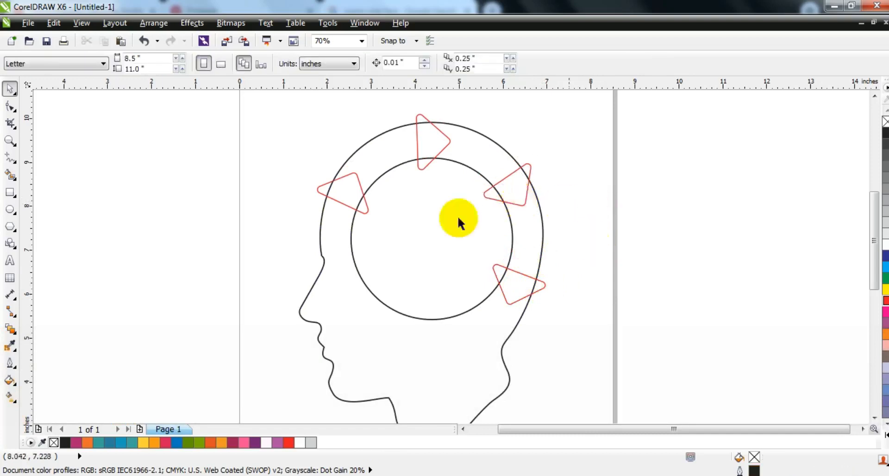
Draw a rectangle about 2.15 by 4.51 inches beside the head and round its corners to about 0.34 inches
key("F3")
left_click(10, 140)
left_click_drag(315, 113, 615, 325)
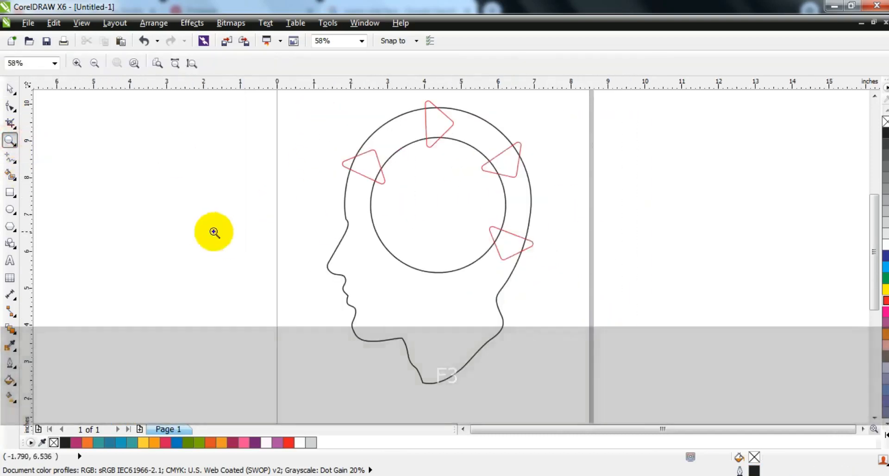
left_click(10, 192)
left_click_drag(98, 177, 177, 341)
left_click(10, 106)
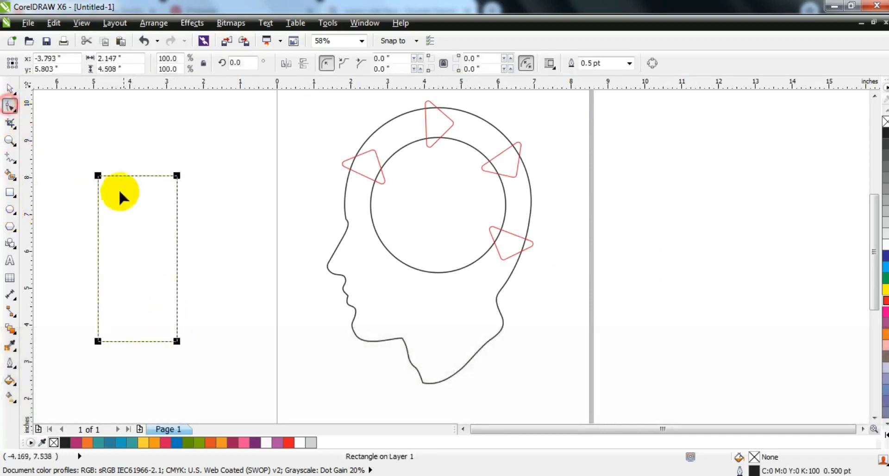
left_click_drag(98, 178, 97, 192)
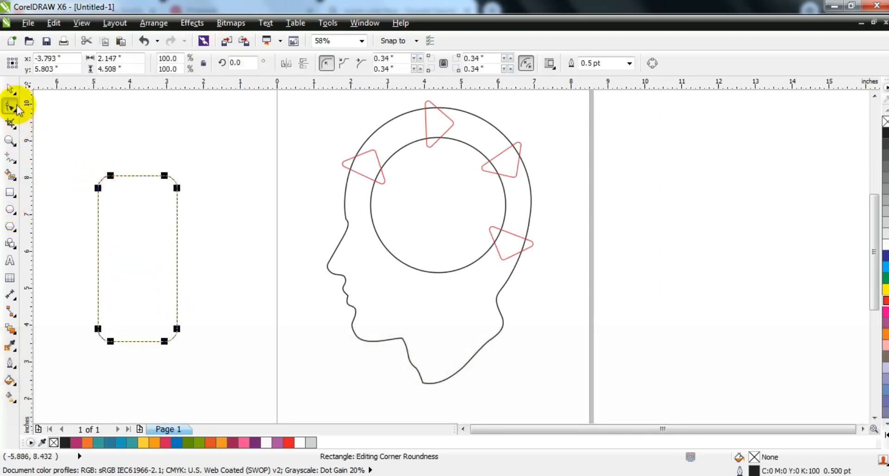
Give the rounded rectangle a red 2.0 pt outline and move it over the jaw and neck so its top edge meets the circle
left_click(10, 88)
left_click(629, 63)
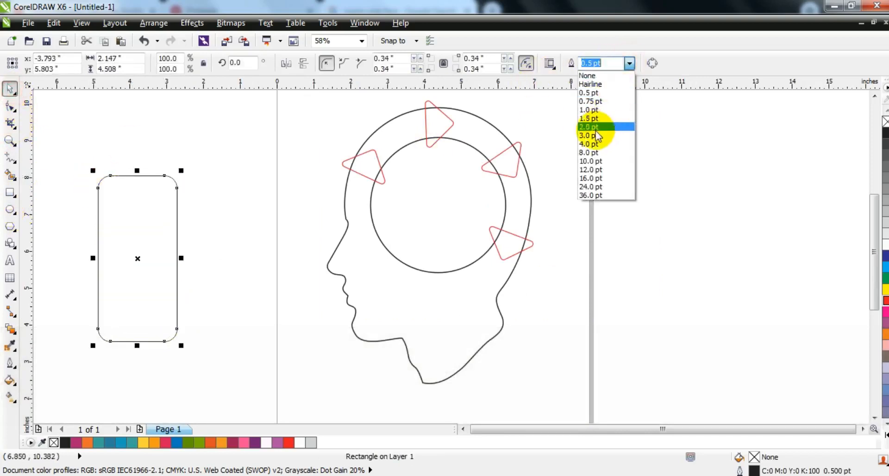
left_click(602, 125)
right_click(886, 301)
left_click_drag(140, 232, 419, 326)
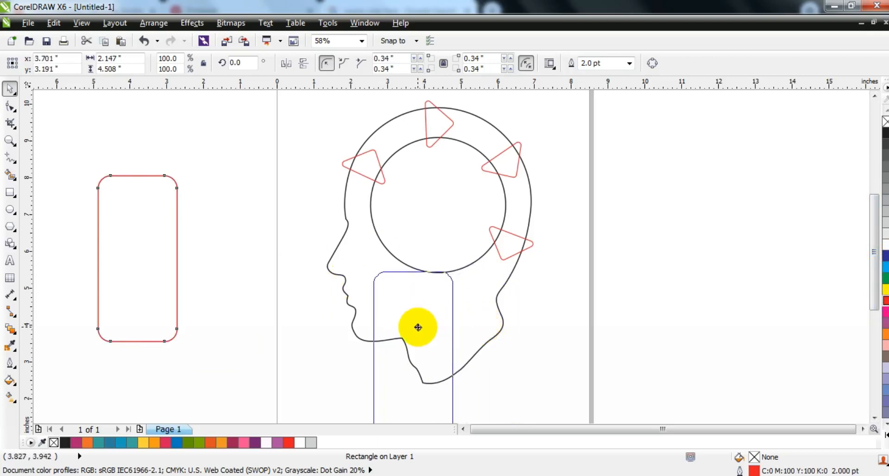
left_click_drag(418, 327, 417, 327)
left_click(563, 334)
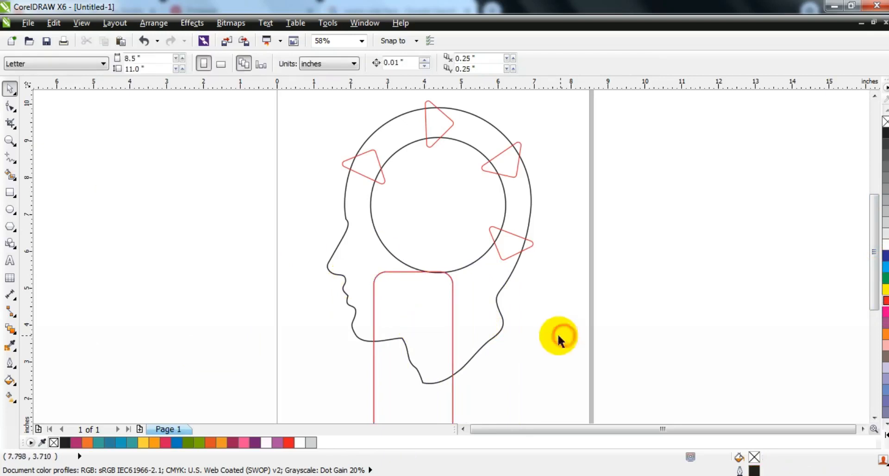
Smart-fill the rectangle's overlap with the jaw and neck, the face area, and the forehead triangle's middle in light grey
left_click(8, 177)
left_click(404, 313)
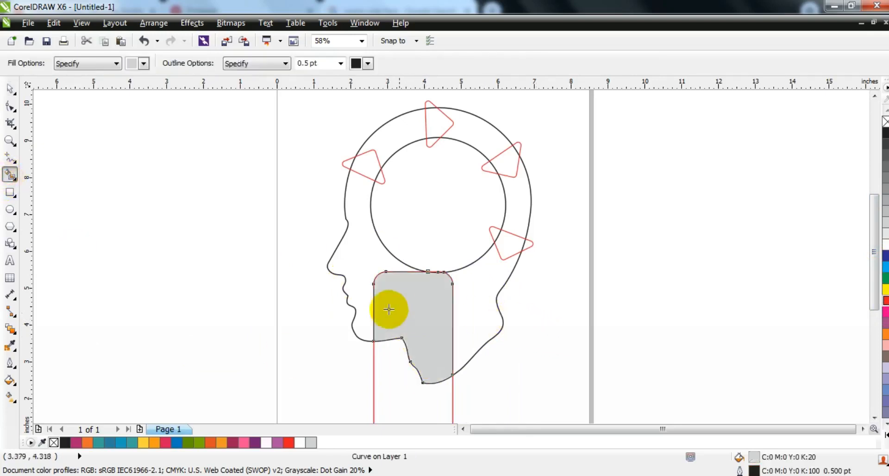
left_click(357, 272)
left_click(365, 164)
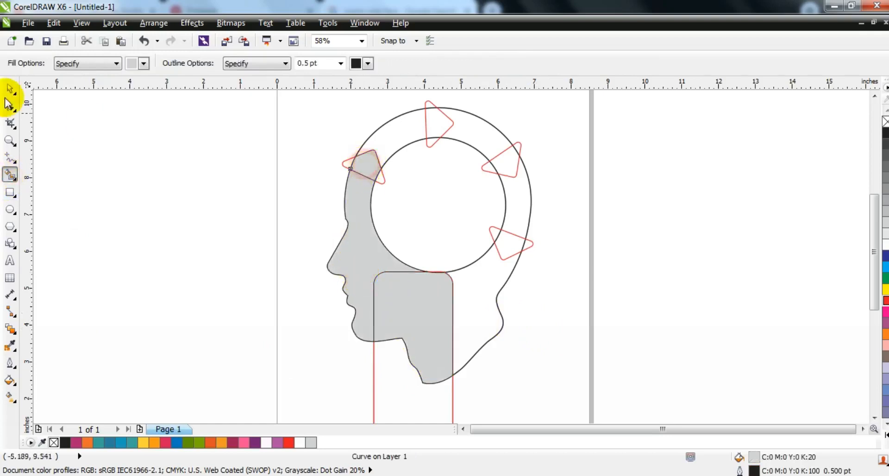
left_click(9, 90)
left_click(68, 209)
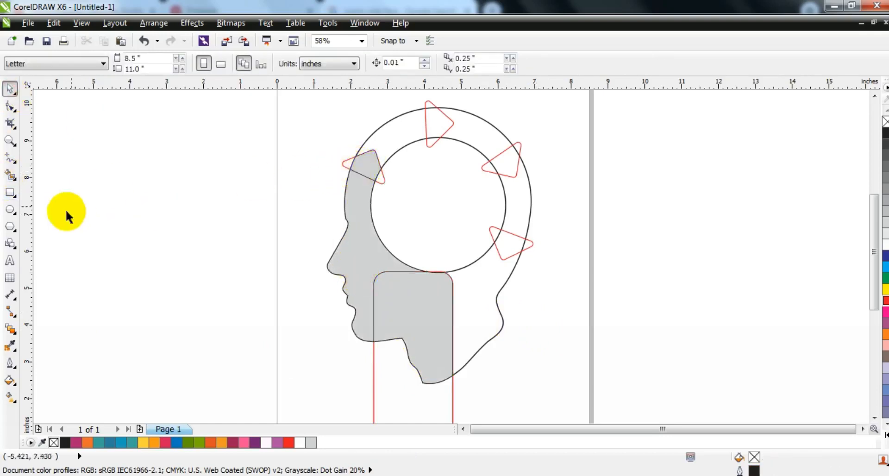
Smart-fill the forehead triangle's two tips, inside the circle and outside the head outline, in light grey
left_click(10, 175)
left_click(377, 179)
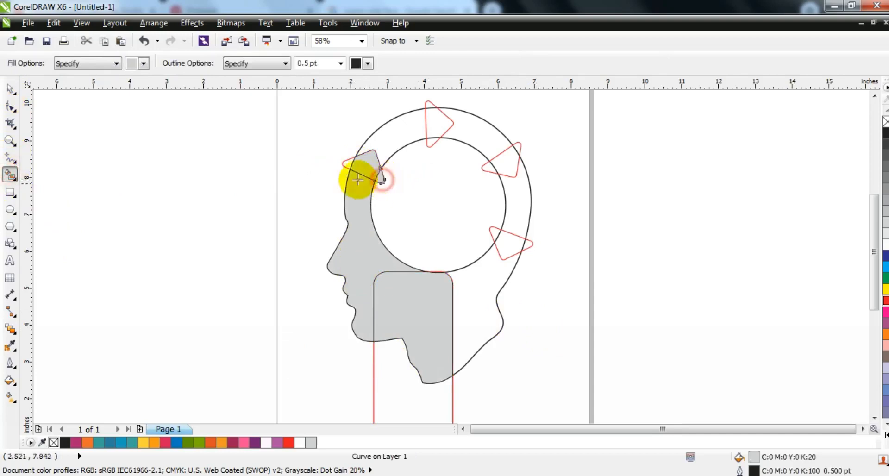
left_click(9, 88)
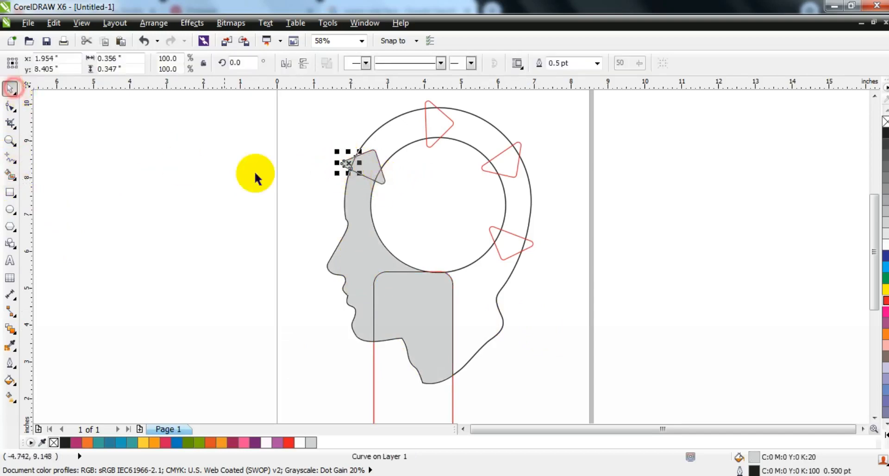
Weld the grey face, neck and forehead triangle pieces into one shape and fill it blue (R1 G122 B191)
left_click(309, 140)
left_click(355, 169)
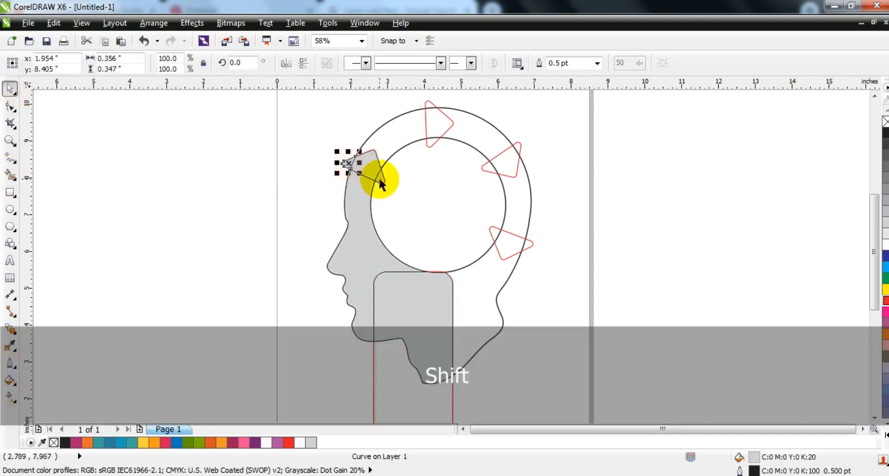
left_click(370, 169, "shift")
left_click(363, 216, "shift")
left_click(389, 293, "shift")
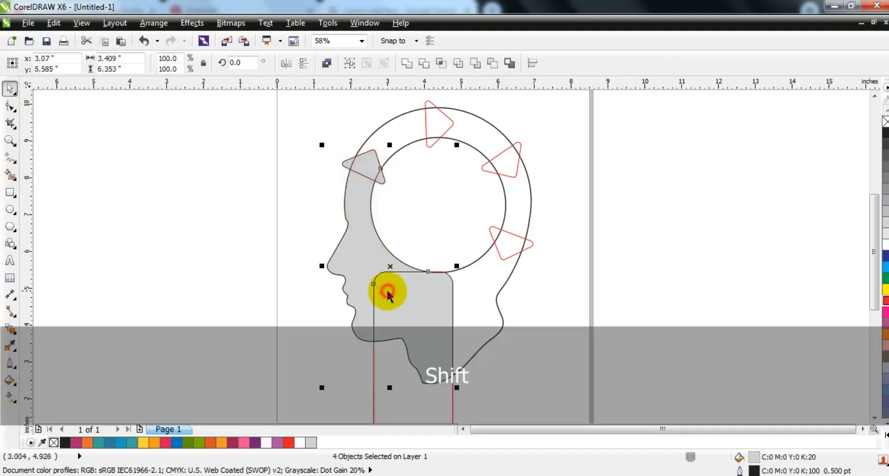
left_click(406, 68)
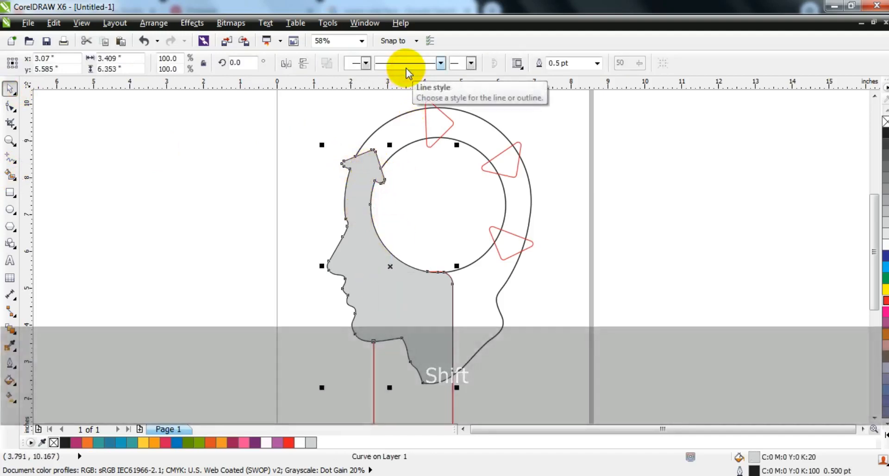
left_click(175, 443)
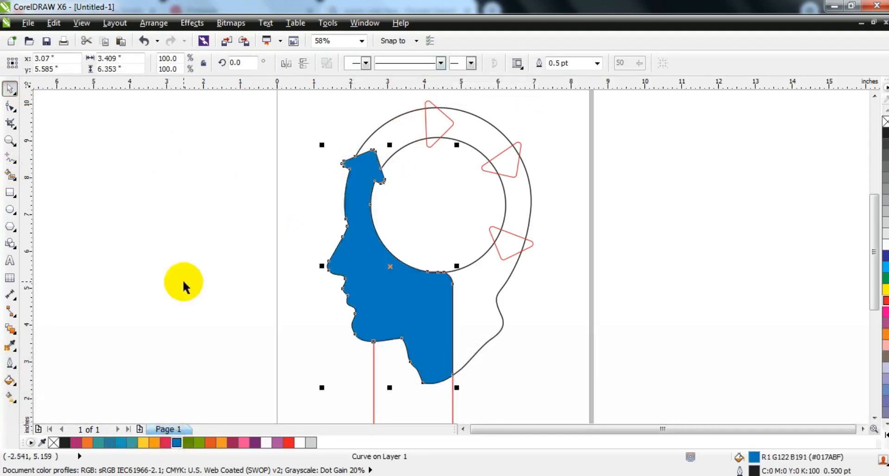
Smart-fill the top triangle's middle and tips and the ring segment between it and the blue arrowhead in light grey
left_click(183, 280)
left_click(10, 177)
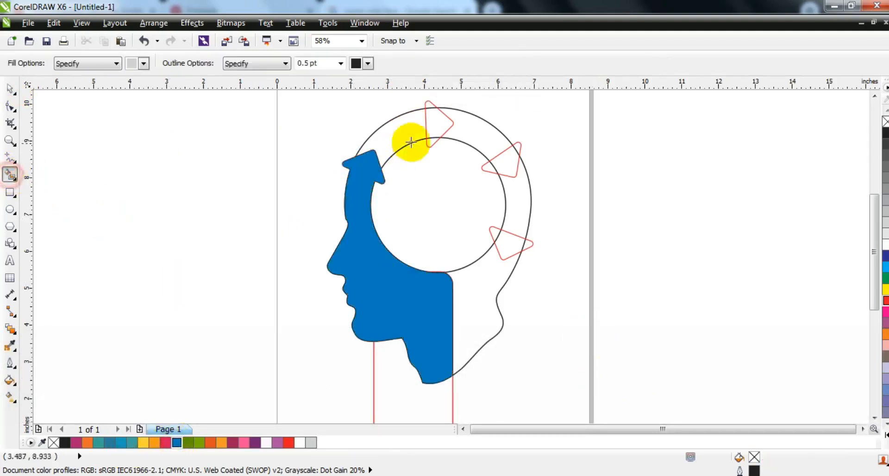
left_click(431, 105)
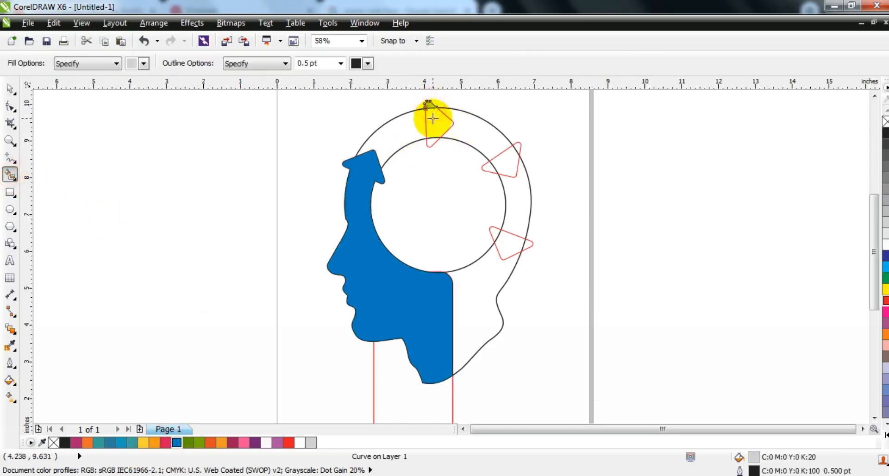
left_click(429, 141)
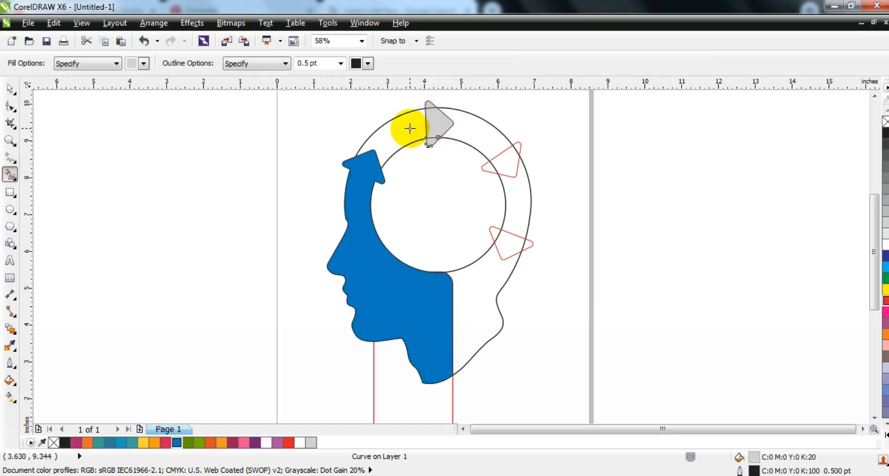
left_click(410, 128)
Weld the grey ring segment and the top triangle pieces into one arrow shape
left_click(10, 88)
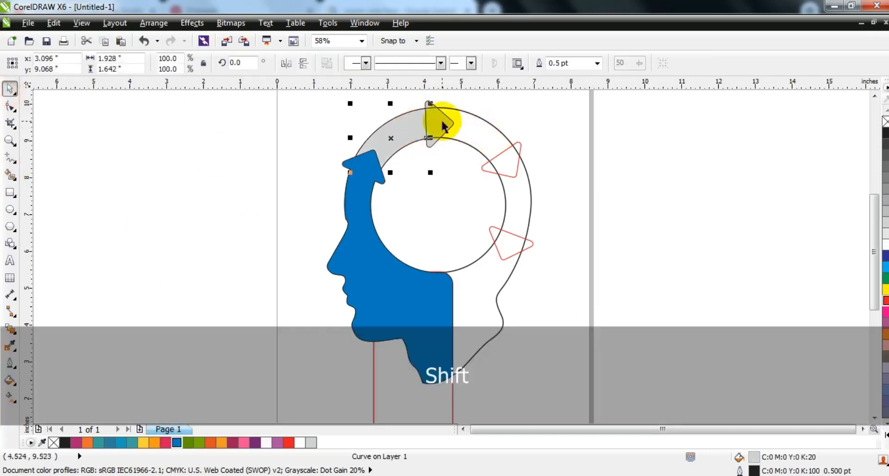
left_click(443, 122, "shift")
left_click(429, 105, "shift")
left_click(429, 141, "shift")
left_click(408, 63)
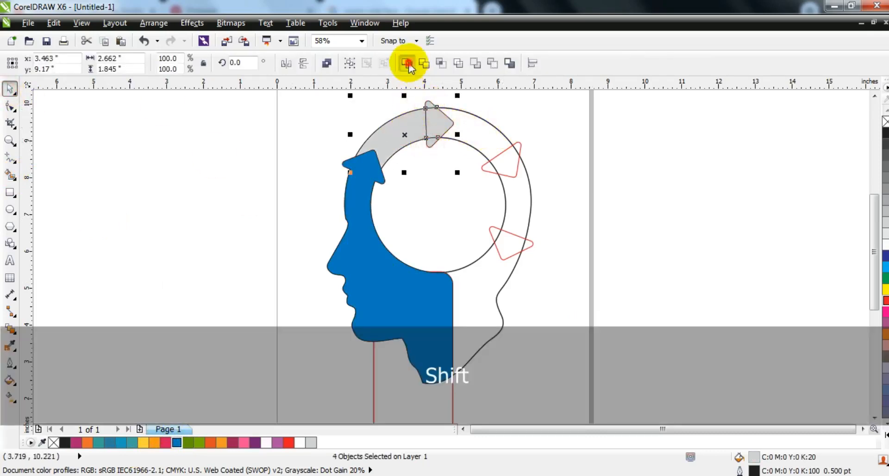
left_click(623, 162)
Smart-fill the ring segment following the top arrow and all parts of the upper-back triangle in light grey
left_click(10, 174)
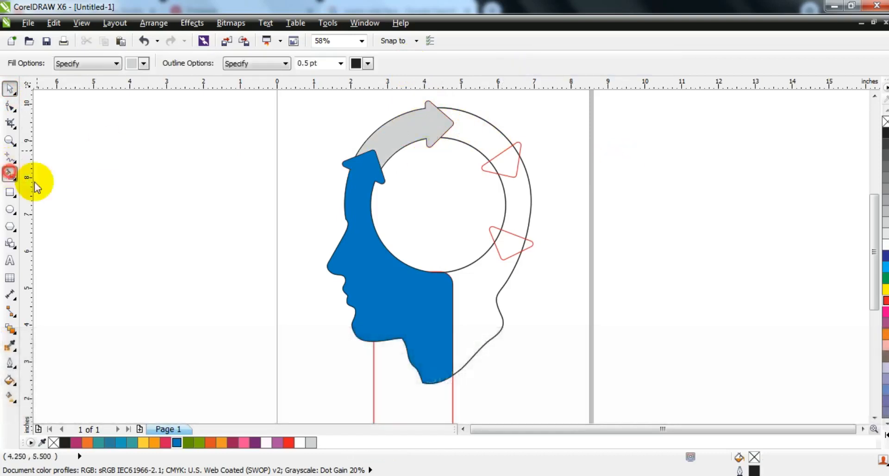
left_click(492, 138)
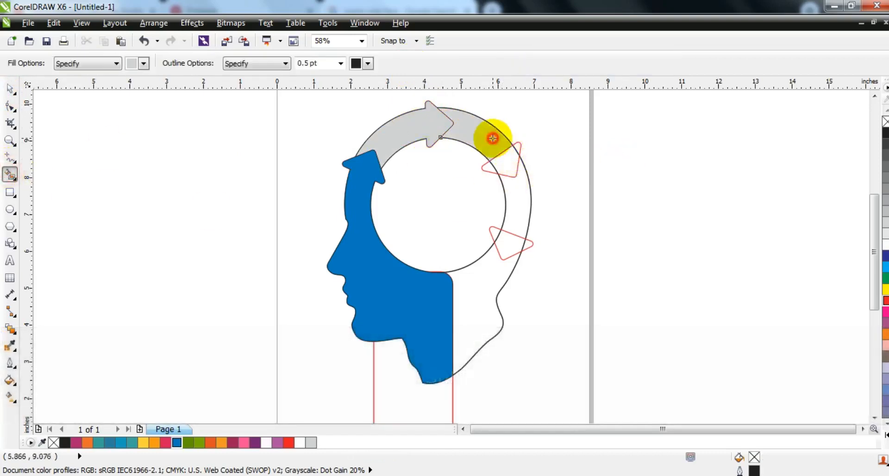
left_click(517, 146)
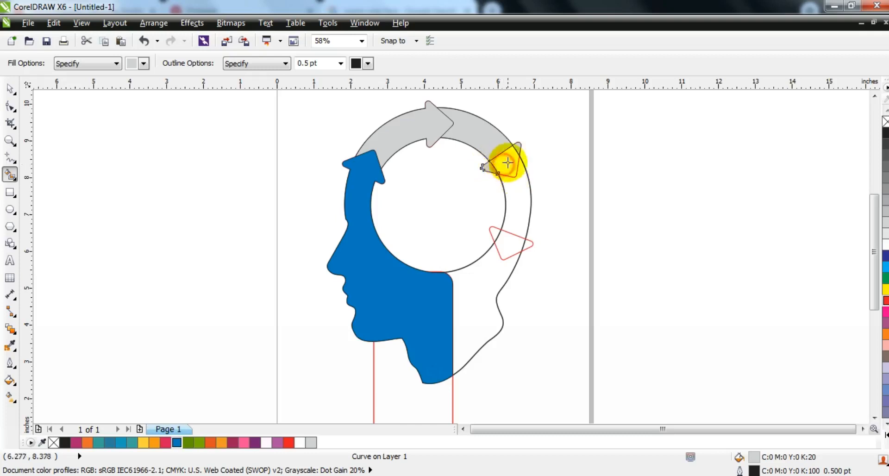
Weld the upper-back triangle pieces and their grey ring segment into a second arrow
left_click(10, 88)
left_click(506, 172)
key("shift")
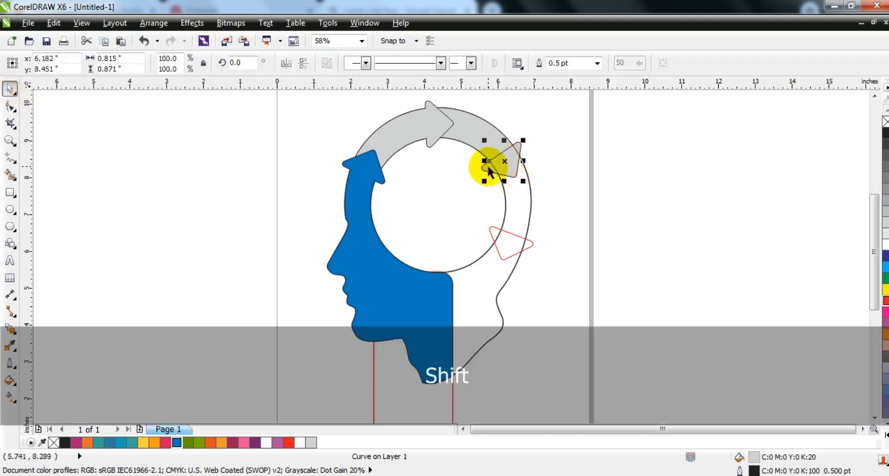
left_click(489, 170, "shift")
left_click(471, 129, "shift")
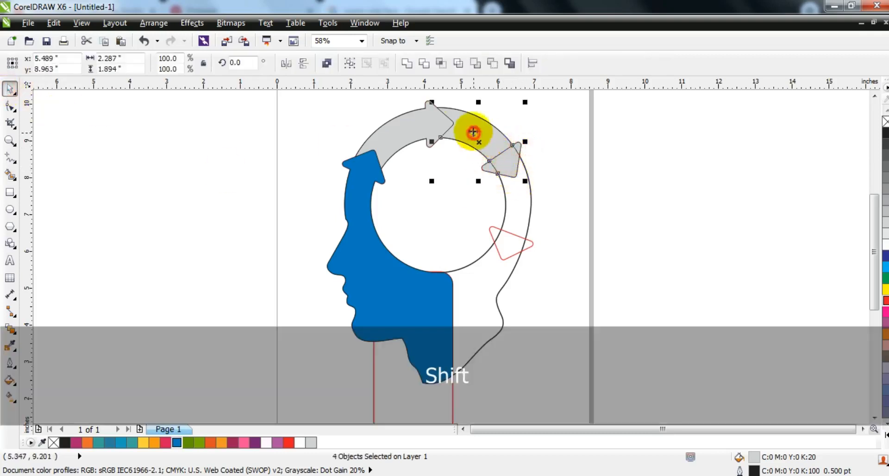
left_click(407, 64)
left_click(582, 193)
Smart-fill the back ring segment and all parts of the lowest triangle in light grey
left_click(10, 175)
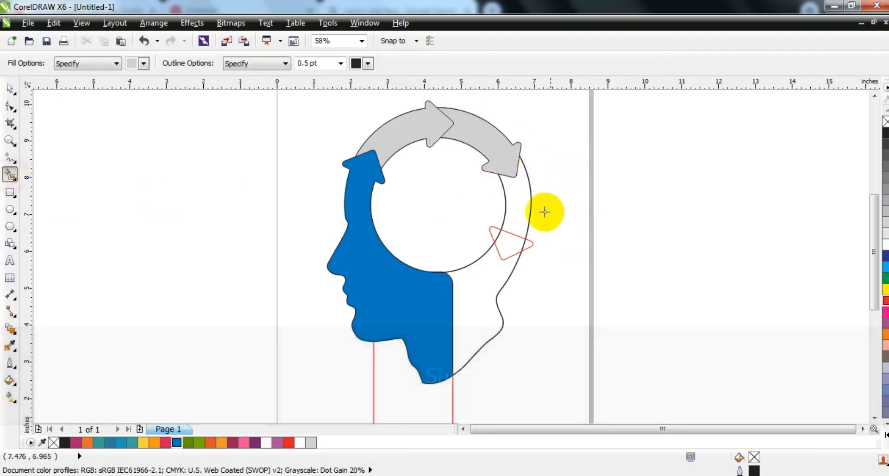
left_click(524, 199)
left_click(524, 242)
left_click(493, 232)
Weld the back ring segment and the lowest triangle pieces into a third arrow
left_click(10, 88)
left_click(520, 252)
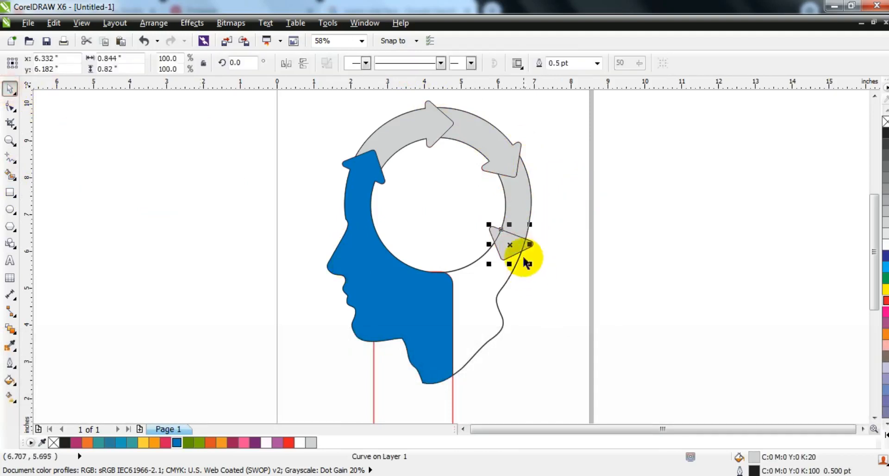
left_click(500, 238, "shift")
left_click(514, 204, "shift")
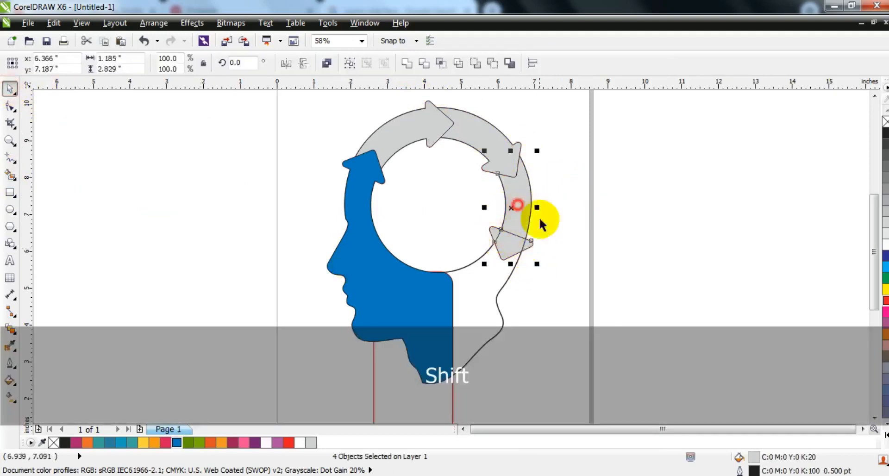
left_click(407, 67)
Delete the leftover head outline and the red rounded rectangle's remaining lines around the neck
left_click(490, 312)
left_click(498, 318)
key("Delete")
left_click(448, 408)
key("Delete")
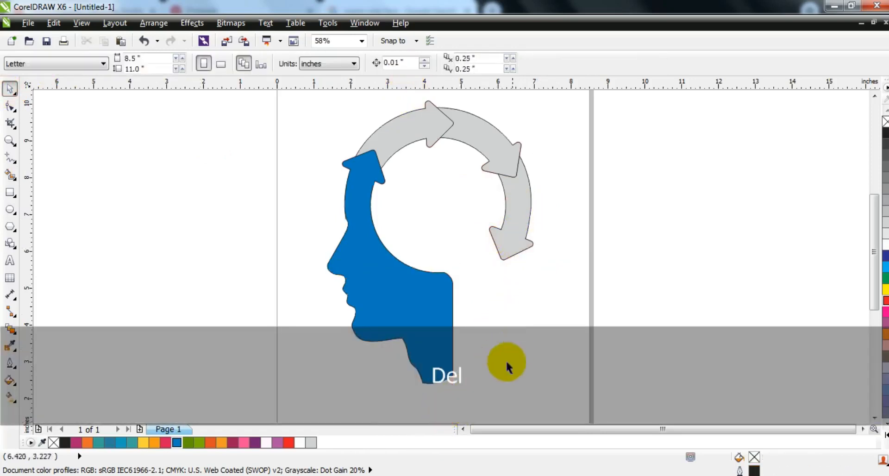
Scale the whole head graphic down to 79.9% and shift it slightly upward on the page
key("F3")
left_click_drag(482, 323, 352, 145)
left_click_drag(491, 163, 483, 179)
left_click_drag(430, 270, 428, 254)
key("shift+F2")
key("Escape")
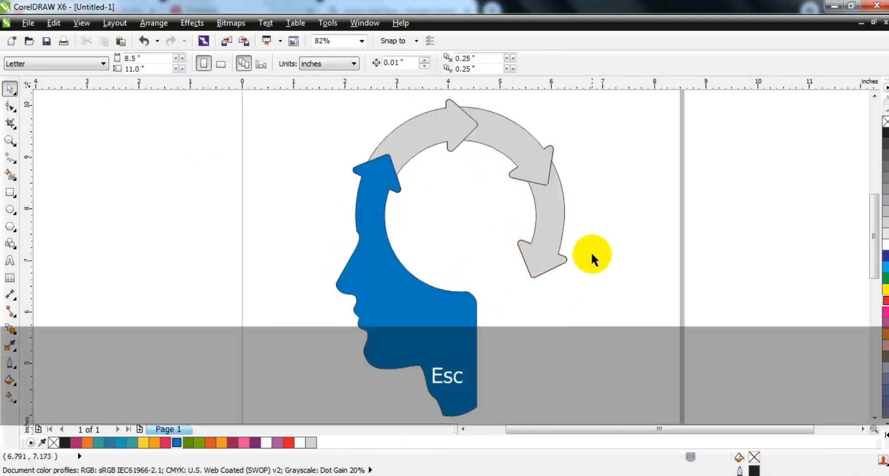
Give the top arrow a linear fountain fill from dark green at its tail to lighter green at its head
left_click(411, 142)
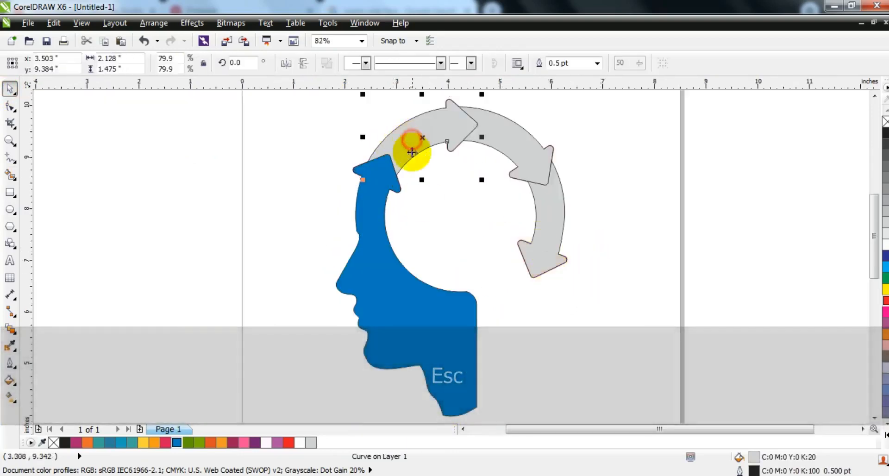
left_click(196, 442)
key("g")
left_click_drag(393, 167, 434, 132)
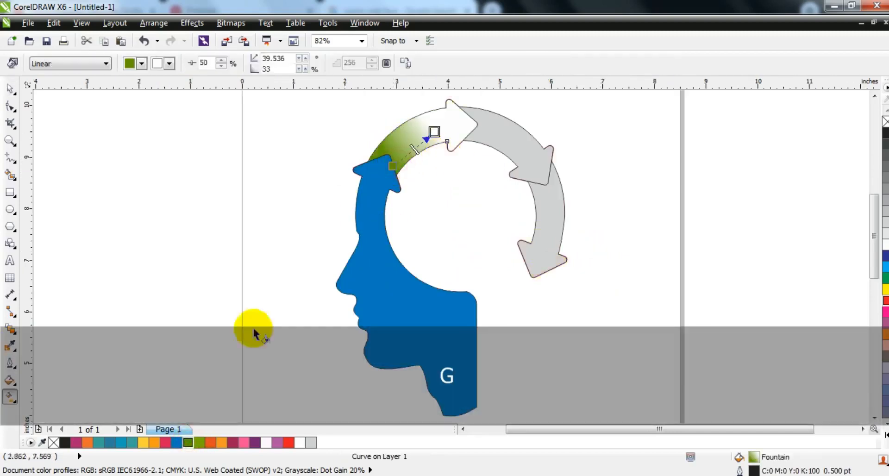
left_click_drag(200, 442, 434, 134)
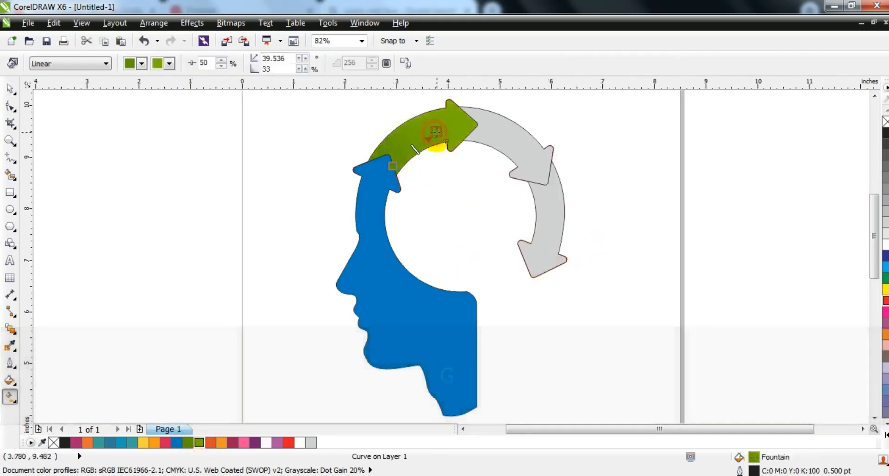
Give the second arrow a linear fountain fill from red-orange at its tail to orange (R241 G152 B34) at its head
left_click(503, 138)
left_click(220, 442)
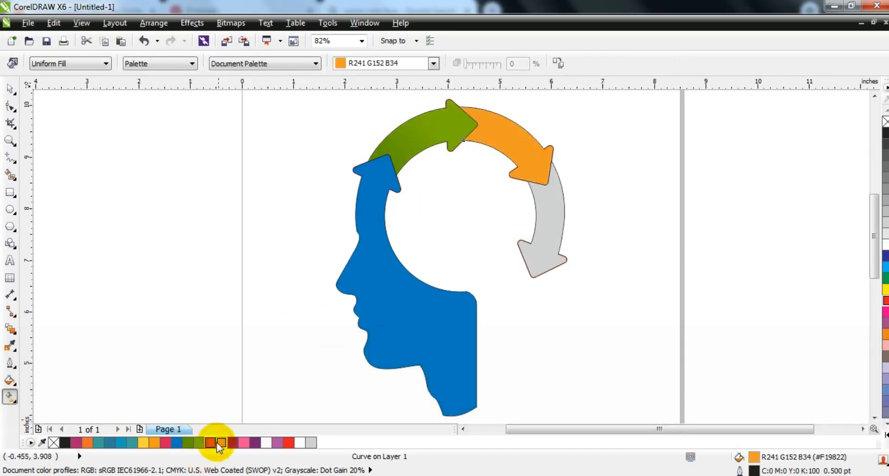
left_click(210, 443)
left_click_drag(449, 120, 514, 150)
left_click_drag(222, 442, 515, 147)
Give the back arrow a linear fountain fill from dark crimson at its tail to pink at its head
left_click(547, 200)
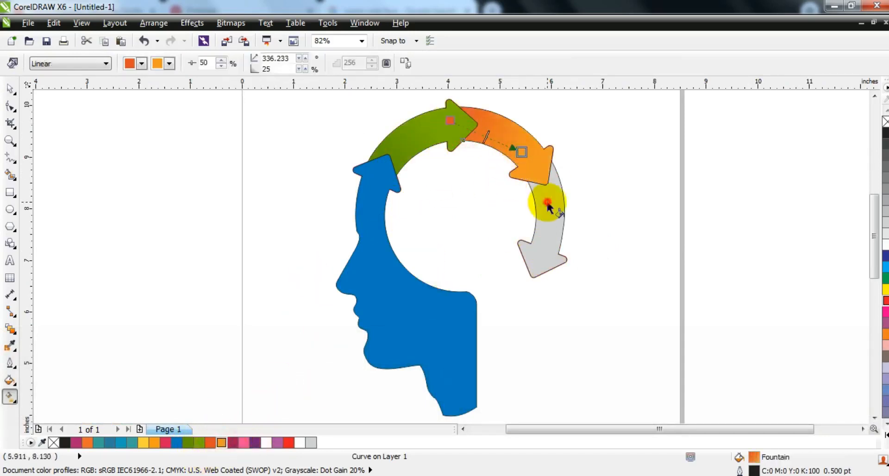
left_click(233, 442)
left_click_drag(539, 168, 536, 225)
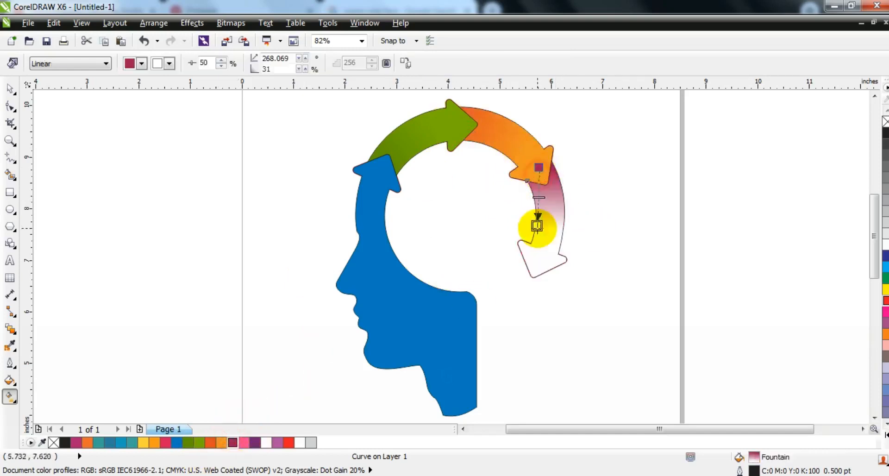
left_click_drag(242, 443, 530, 244)
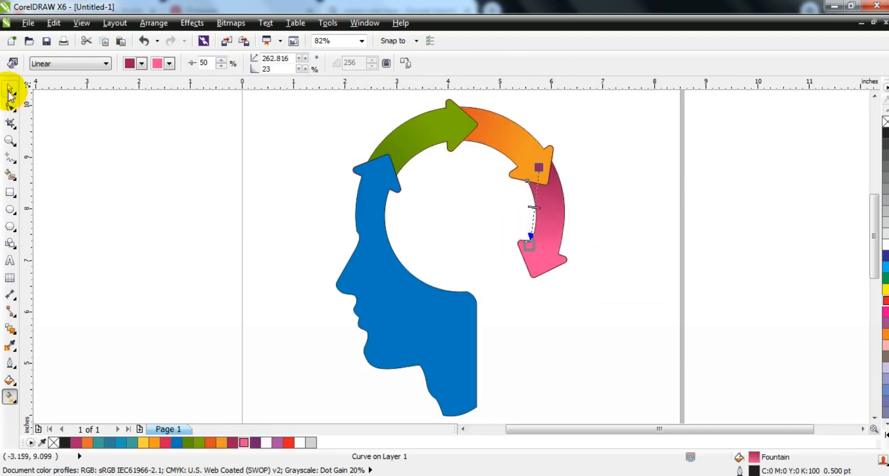
Select the whole head graphic and remove the outlines from all its shapes
left_click(9, 92)
left_click(187, 213)
key("F3")
left_click_drag(522, 352, 350, 147)
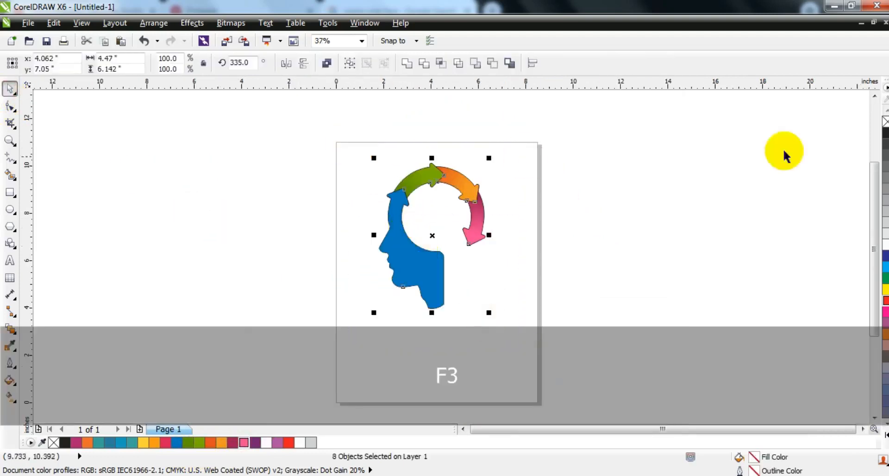
scroll(442, 169, "up", 2)
Delete the extra node on the blue neck's front edge and shorten the neck by moving its bottom nodes up
left_click(407, 337)
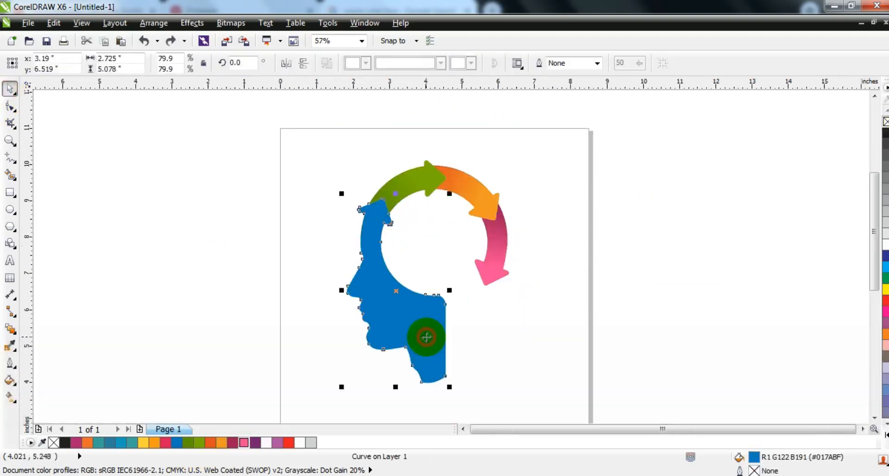
left_click(9, 108)
key("Delete")
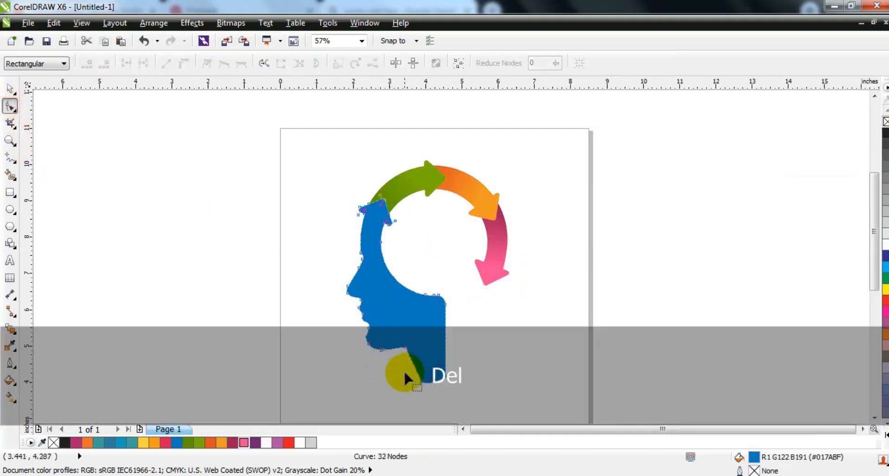
left_click_drag(422, 385, 417, 365)
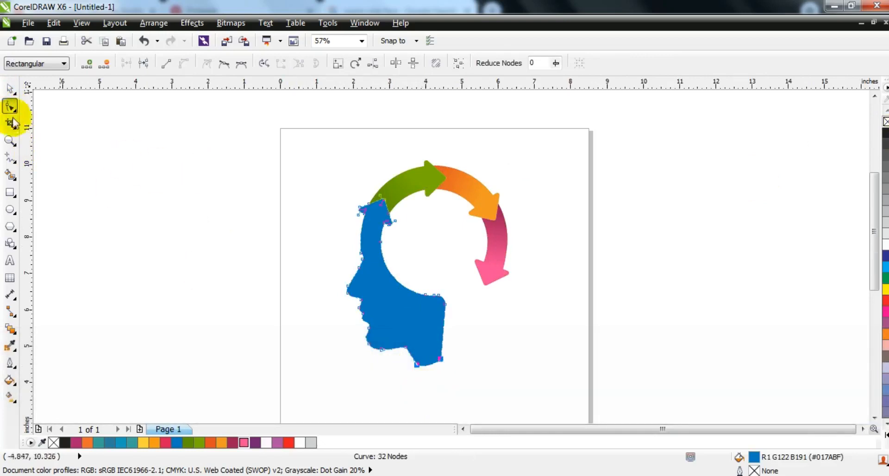
left_click(9, 92)
Draw a circle about 3.64 inches in diameter and center it on the arrow ring so it splits the arrows lengthwise
left_click_drag(285, 139, 550, 395)
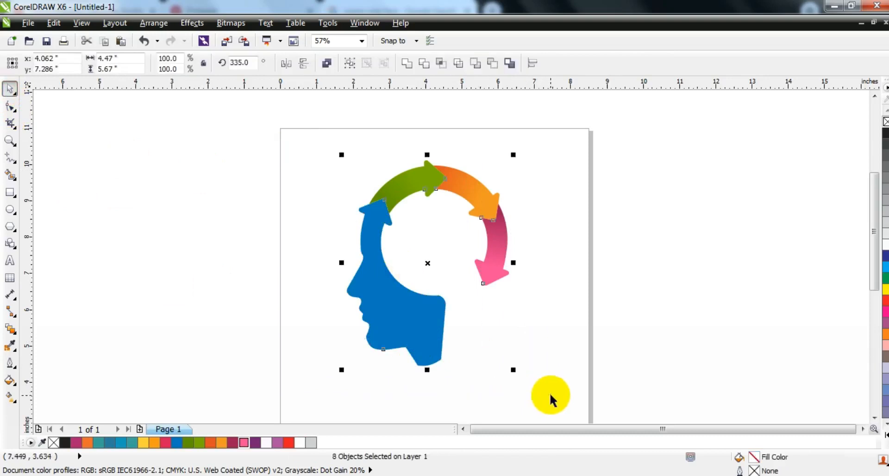
key("shift+F2")
key("Escape")
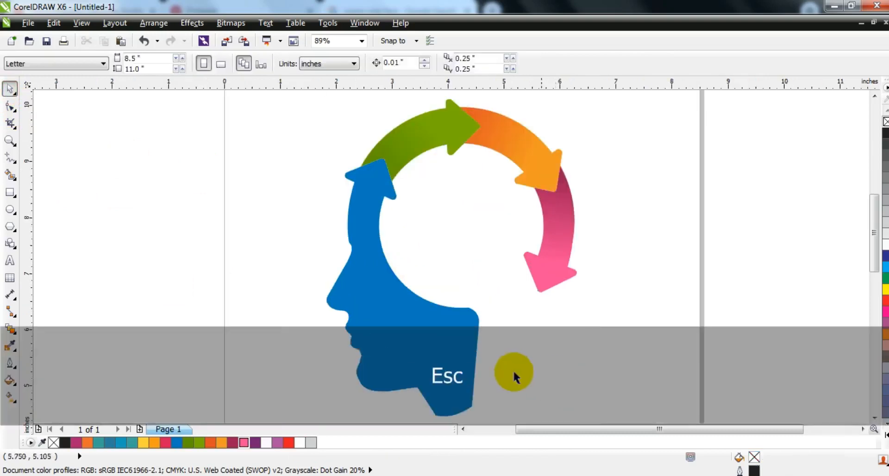
left_click(10, 209)
left_click_drag(118, 134, 182, 298)
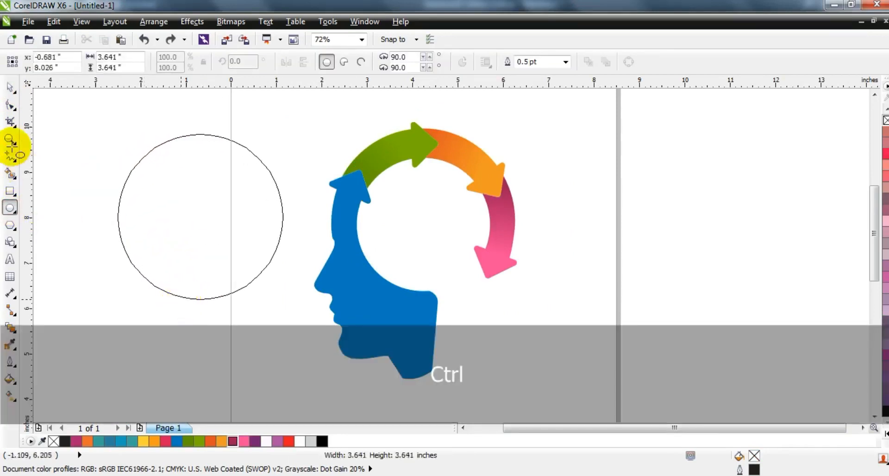
left_click(12, 88)
left_click_drag(233, 240, 451, 251)
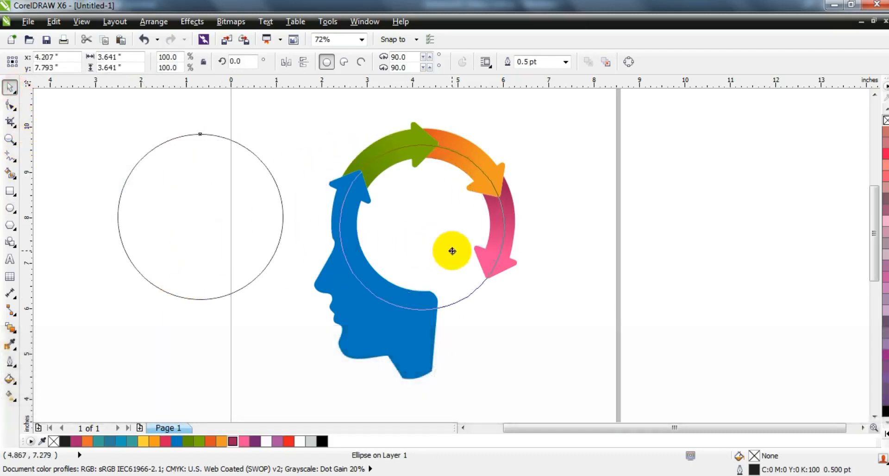
left_click_drag(453, 251, 453, 251)
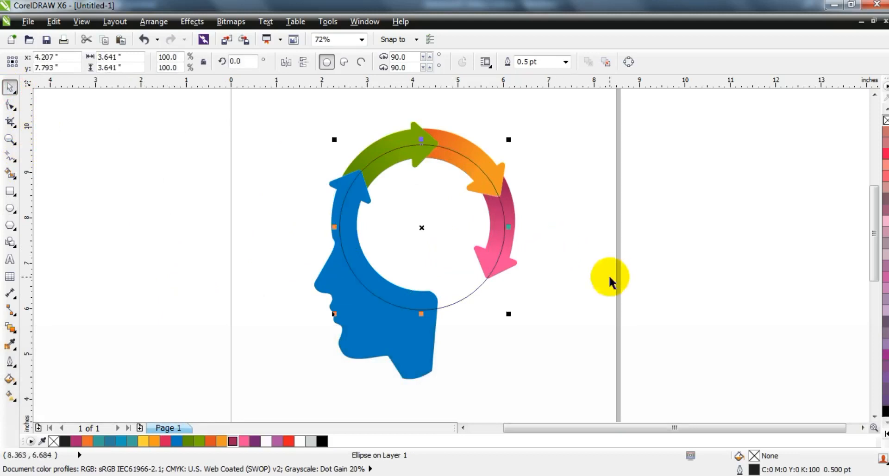
Smart-fill the parts of the blue, green, orange and pink arrows that lie inside the circle in light grey
left_click(10, 177)
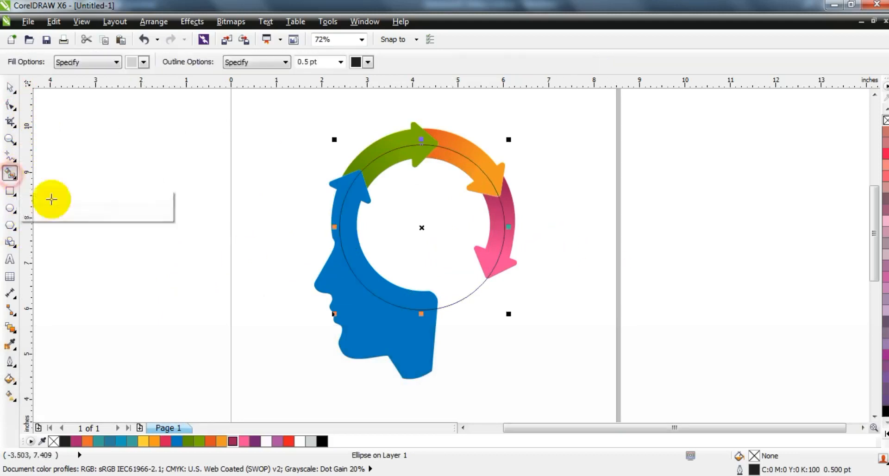
left_click(377, 279)
left_click(389, 160)
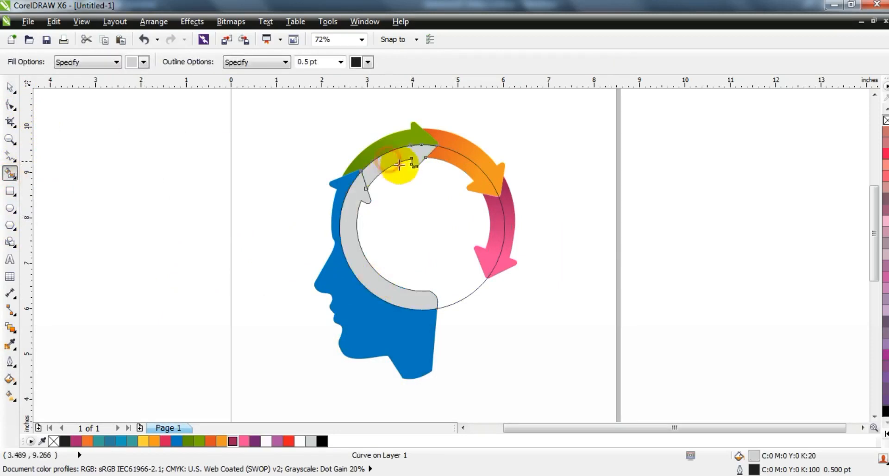
left_click(495, 229)
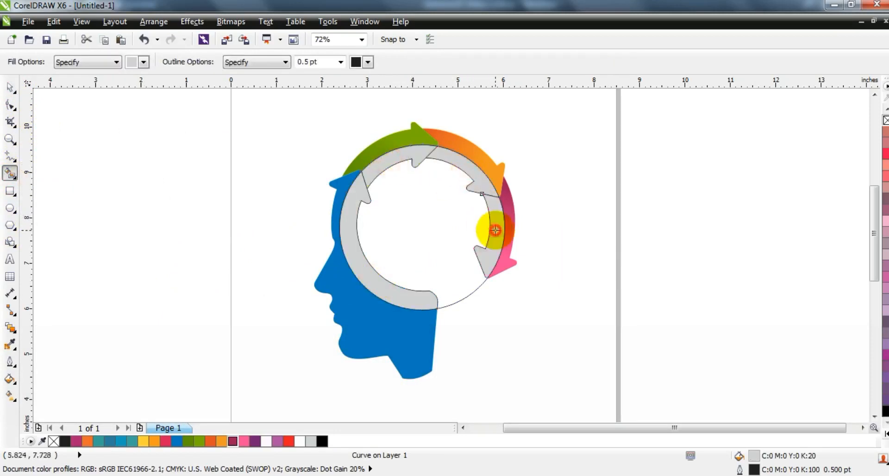
left_click(36, 98)
left_click(12, 89)
left_click(462, 357)
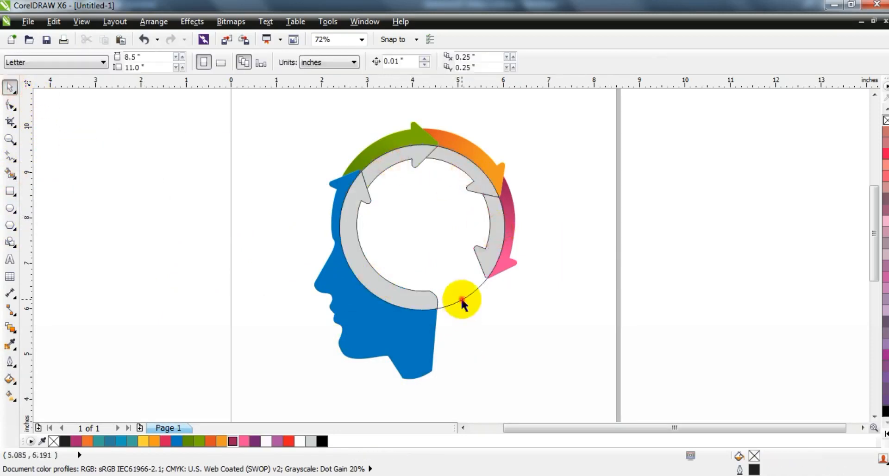
Delete the cutting circle and fill the inner half of the blue arrow with blue darkened by a tint of black
left_click(462, 298)
key("Delete")
left_click(426, 312)
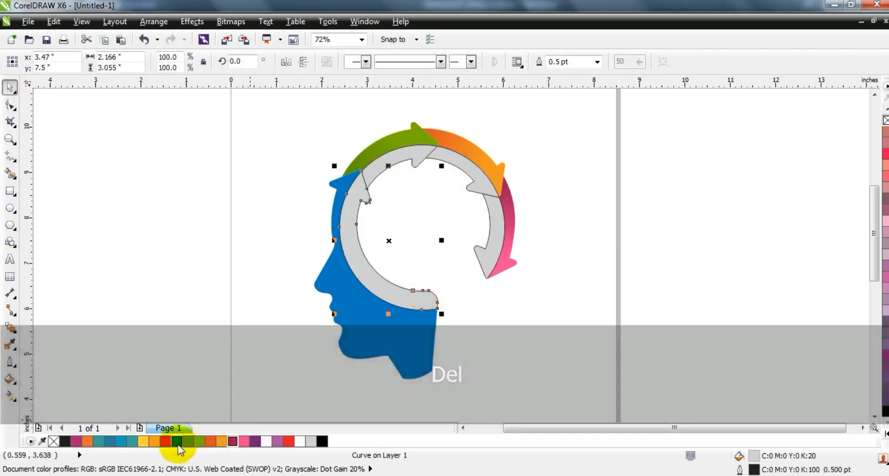
left_click(176, 441)
left_click(885, 411, "ctrl")
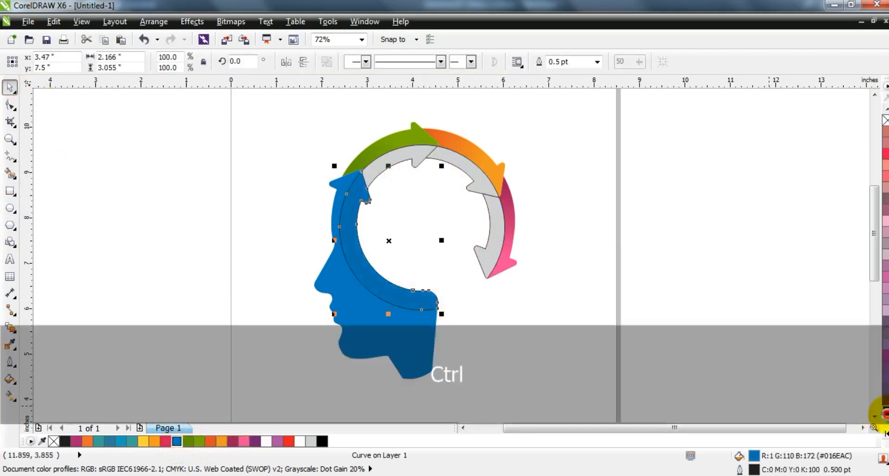
Fill the grey inner halves of the green, orange and pink arrows with dark green, reddish orange and dark magenta (#9D1C55) respectively
left_click(403, 160)
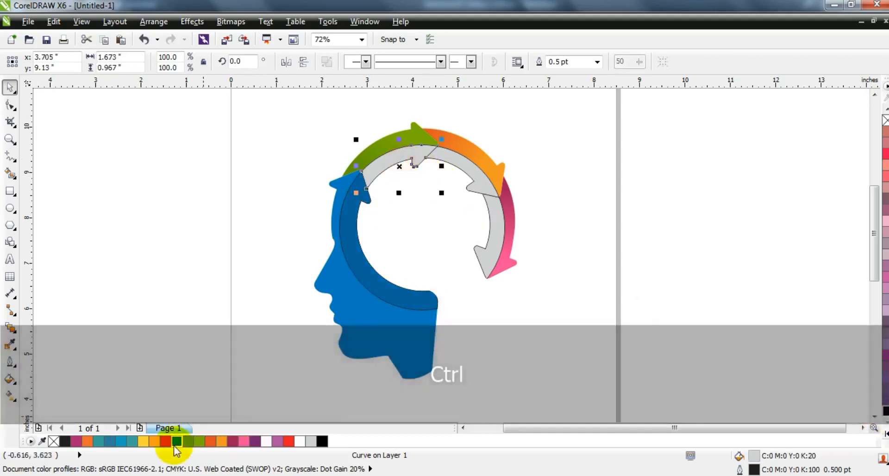
left_click(177, 440)
left_click(476, 192)
left_click(212, 441)
left_click(481, 266)
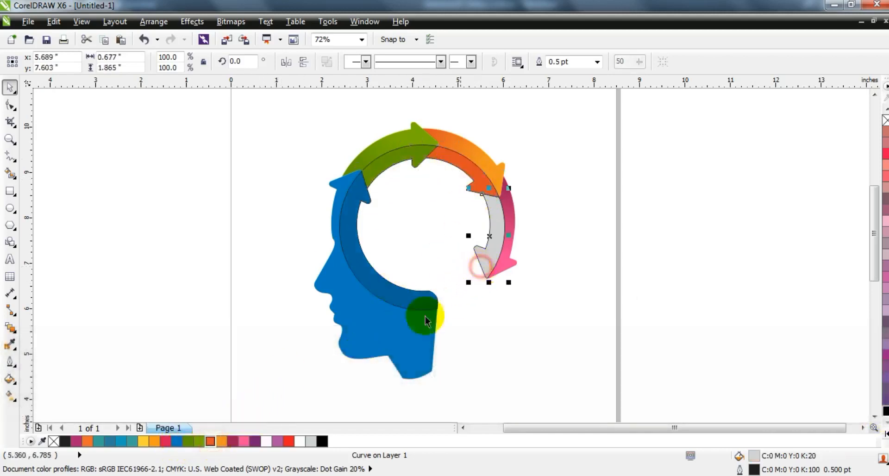
left_click(232, 442)
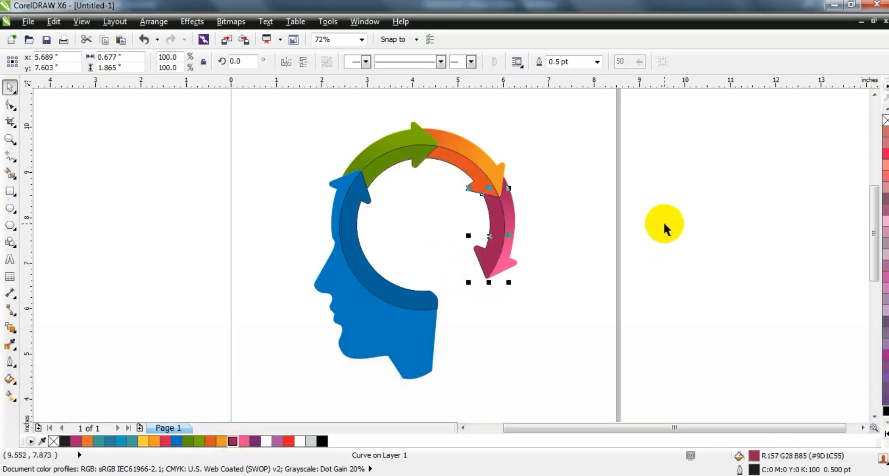
Select the whole head graphic and remove the outlines, including those of the newly colored inner halves
left_click(664, 221)
left_click_drag(564, 119, 248, 384)
right_click(885, 121)
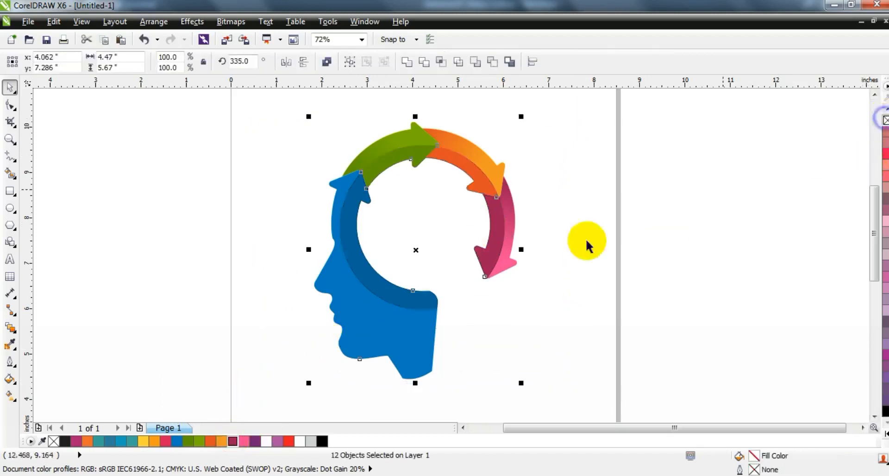
left_click(607, 249)
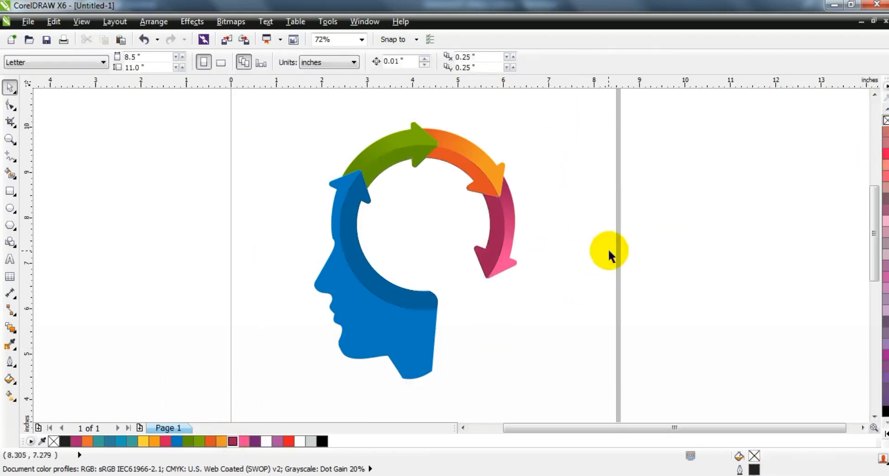
Add the bold black text "EXPLORE YOUR MIND" on three lines inside the arrow ring, with "YOUR" and "MIND" larger than "EXPLORE"
type("EXPLORE YOUR MIND")
left_click_drag(463, 255, 468, 257)
left_click(566, 292)
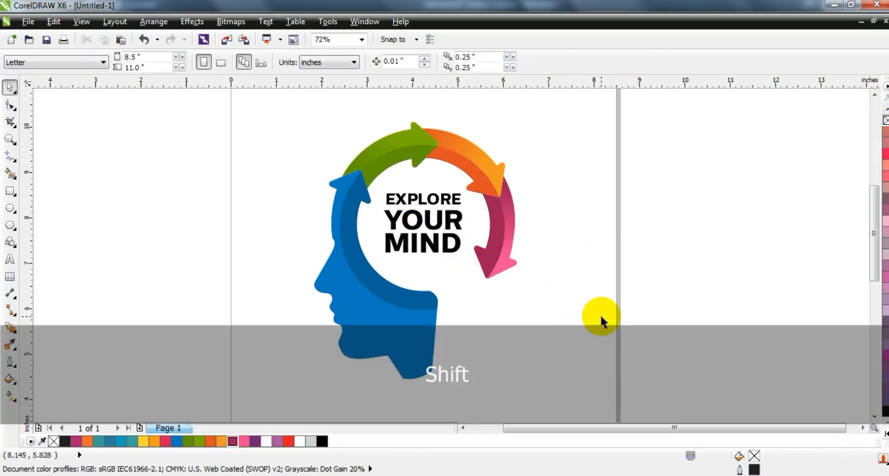